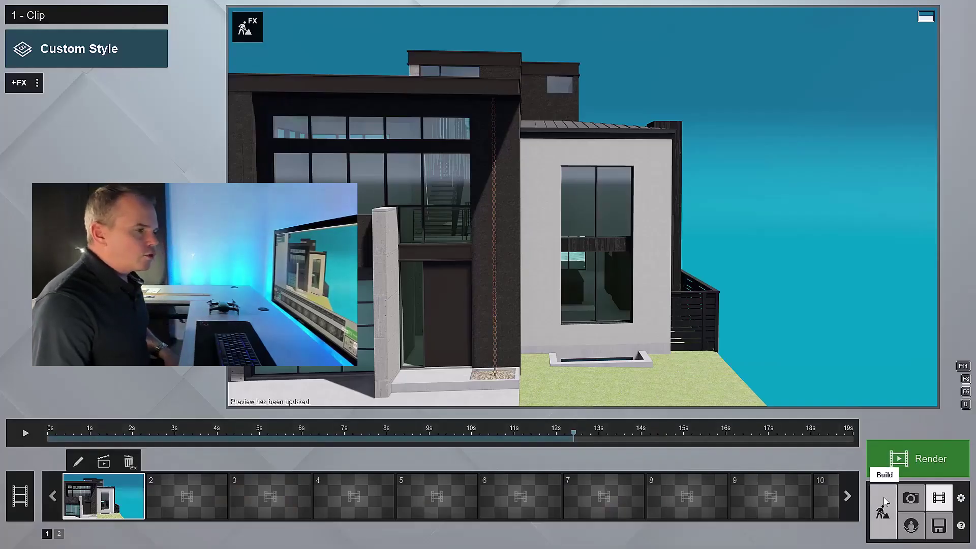
Switch to Build mode, fly toward the house and pick the lawn's material for editing.
{"action": "left_click", "coordinate": [882, 511]}
{"action": "right_click_drag", "start_coordinate": [738, 330], "coordinate": [743, 382]}
{"action": "key", "text": "w"}
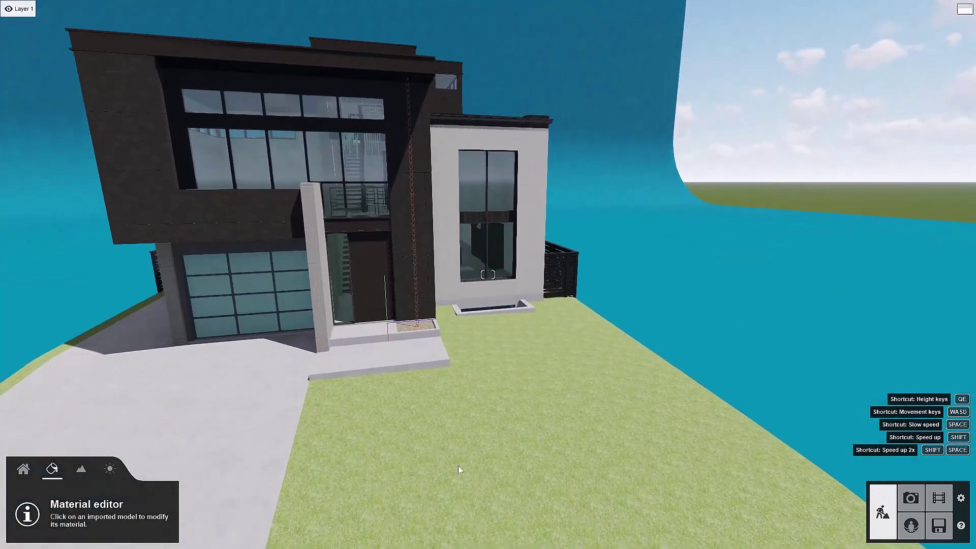
{"action": "left_click", "coordinate": [557, 431]}
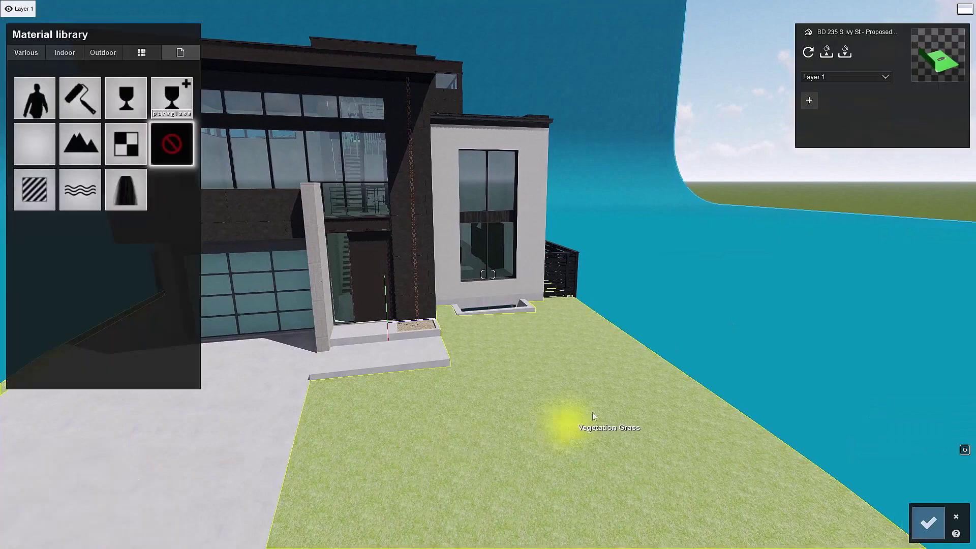
{"action": "right_click_drag", "start_coordinate": [584, 420], "coordinate": [373, 267]}
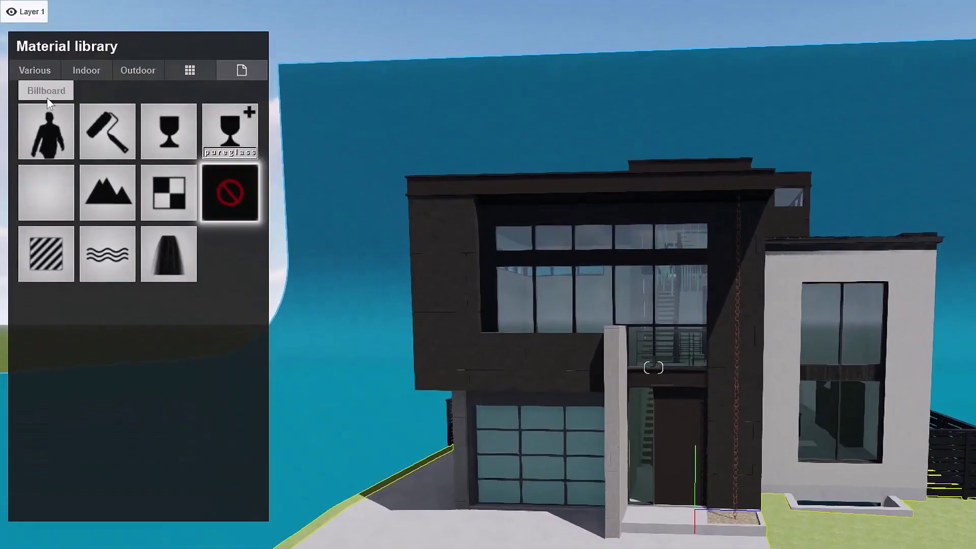
Apply the striped Row Grass 01 3D grass to the lawn.
{"action": "left_click", "coordinate": [41, 73]}
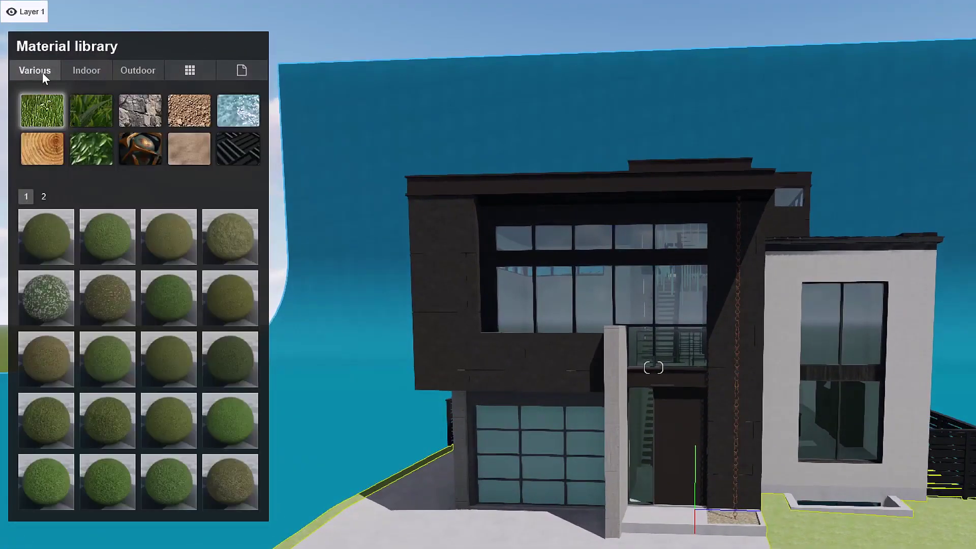
{"action": "left_click", "coordinate": [98, 110]}
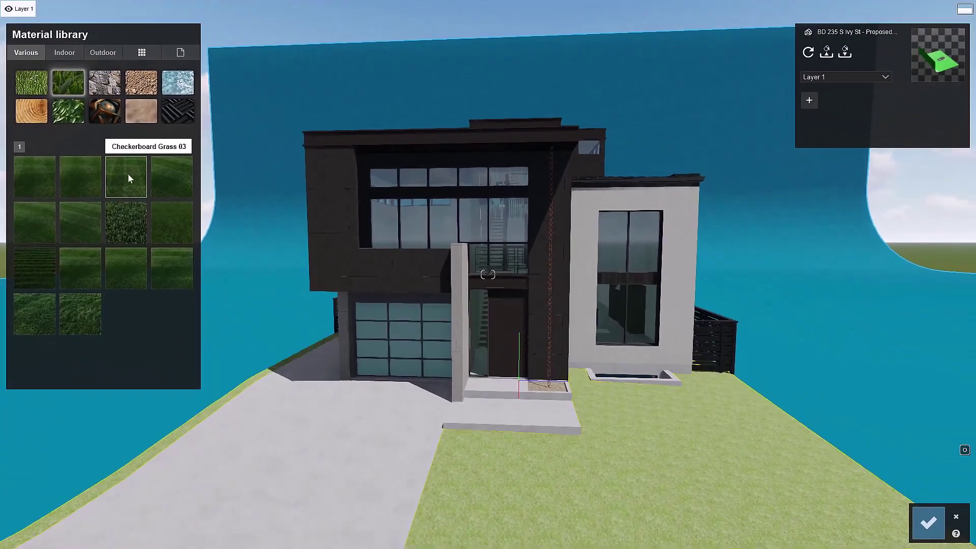
{"action": "left_click", "coordinate": [170, 241]}
{"action": "key", "text": "w"}
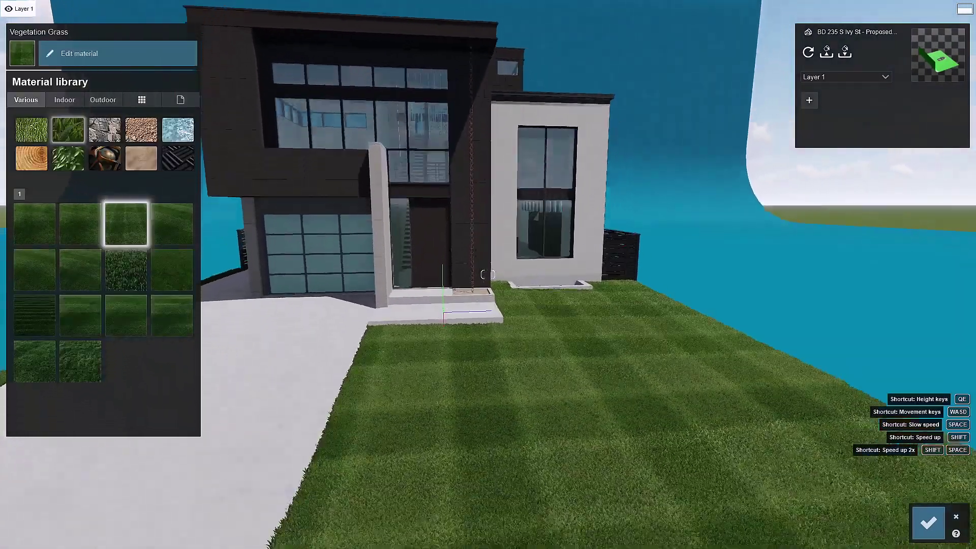
{"action": "left_click", "coordinate": [169, 225]}
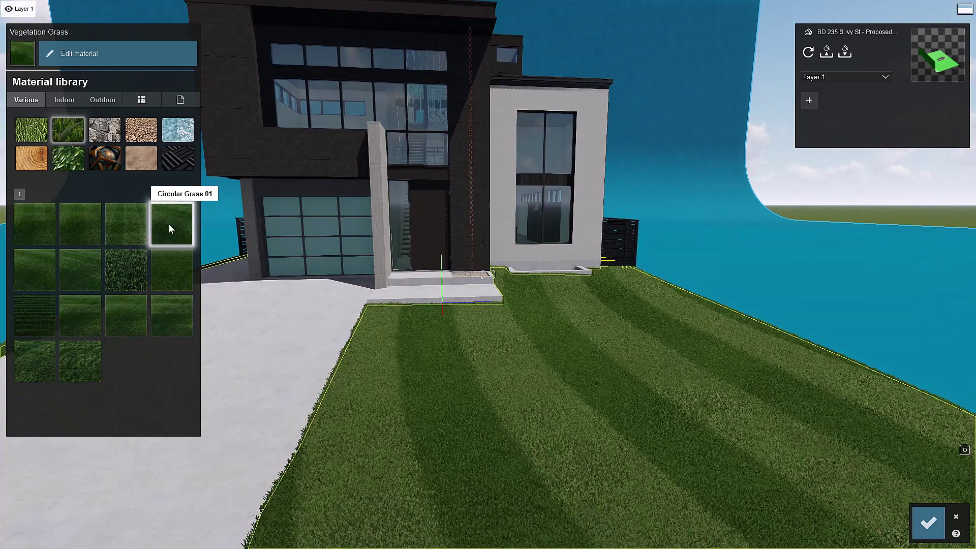
{"action": "left_click", "coordinate": [94, 314]}
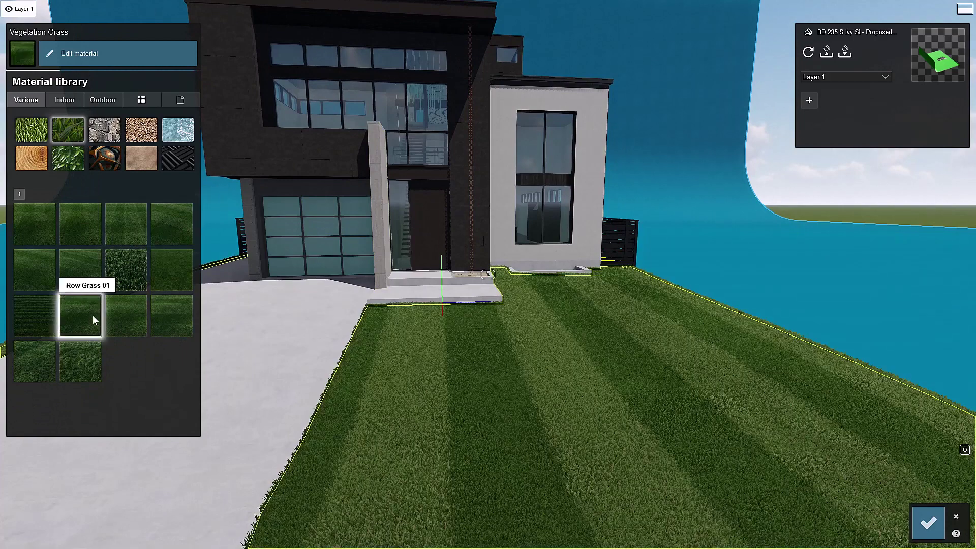
Raise the Row Grass 01 grass size to 0.3 and centre the view on the house.
{"action": "left_click", "coordinate": [93, 315]}
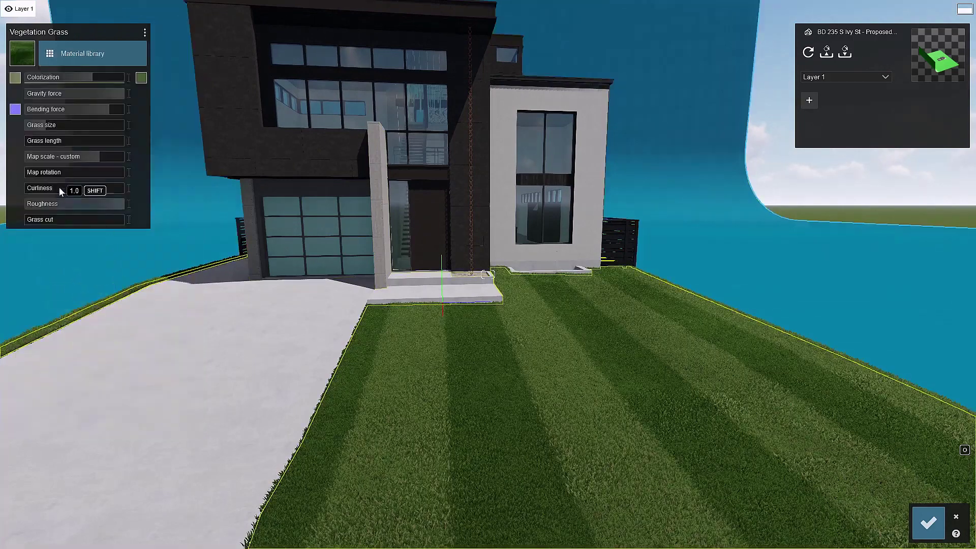
{"action": "left_click_drag", "start_coordinate": [49, 126], "coordinate": [72, 130]}
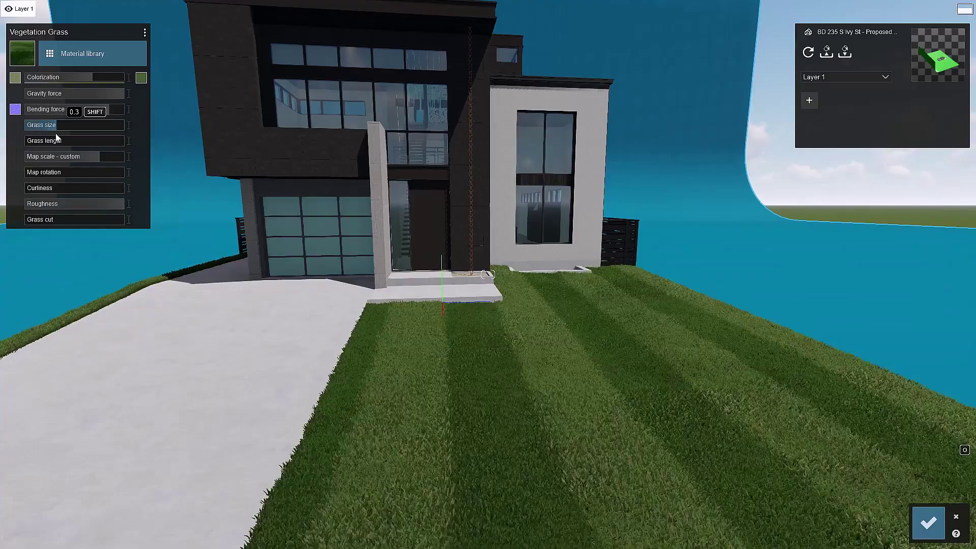
{"action": "mouse_move", "coordinate": [516, 274]}
{"action": "right_mouse_down"}
{"action": "mouse_move", "coordinate": [457, 244]}
{"action": "mouse_move", "coordinate": [500, 274]}
{"action": "mouse_move", "coordinate": [517, 274]}
{"action": "right_mouse_up"}
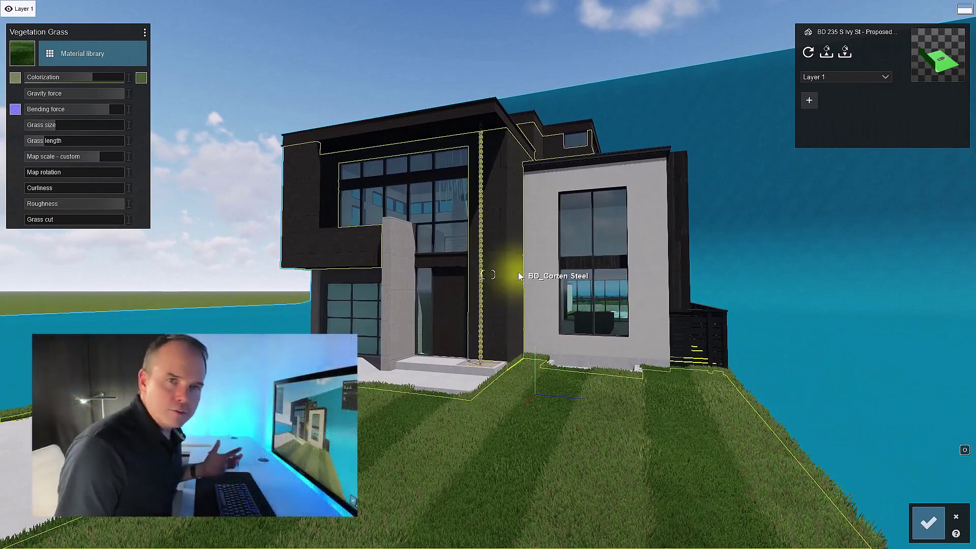
{"action": "right_click_drag", "start_coordinate": [519, 276], "coordinate": [532, 275]}
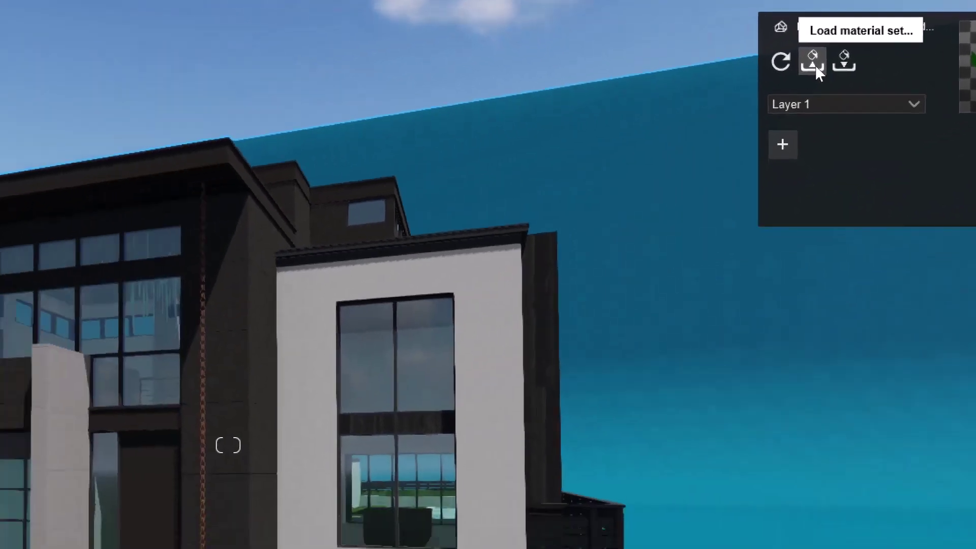
Load 235 S Ivy.mtt from CLASS FILES with Overwrite materials ticked, then confirm the edits.
{"action": "left_click", "coordinate": [678, 104]}
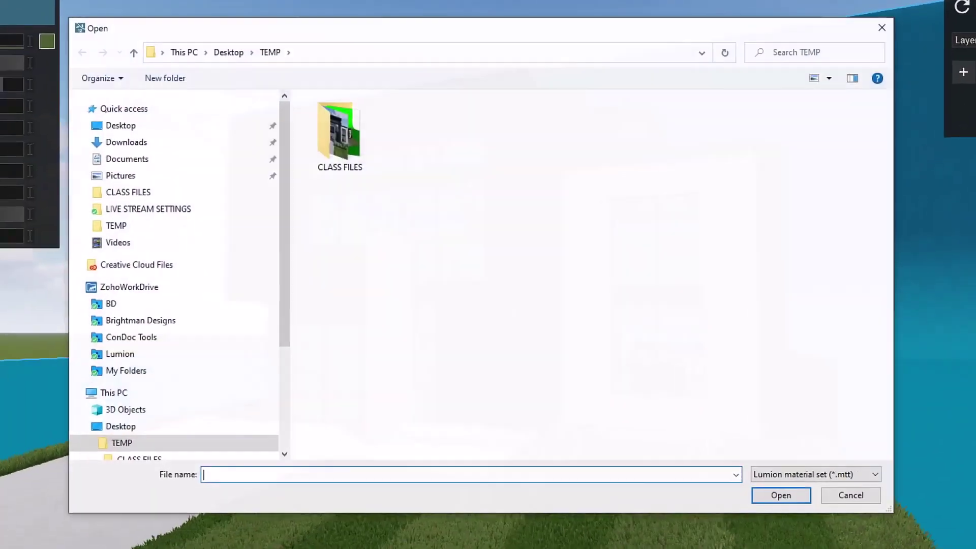
{"action": "double_click", "coordinate": [340, 137]}
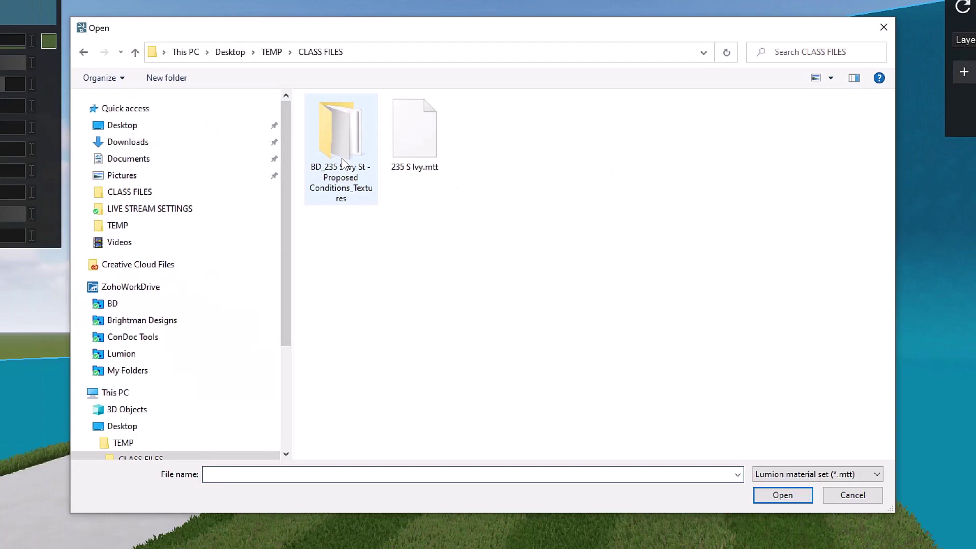
{"action": "left_click", "coordinate": [415, 137]}
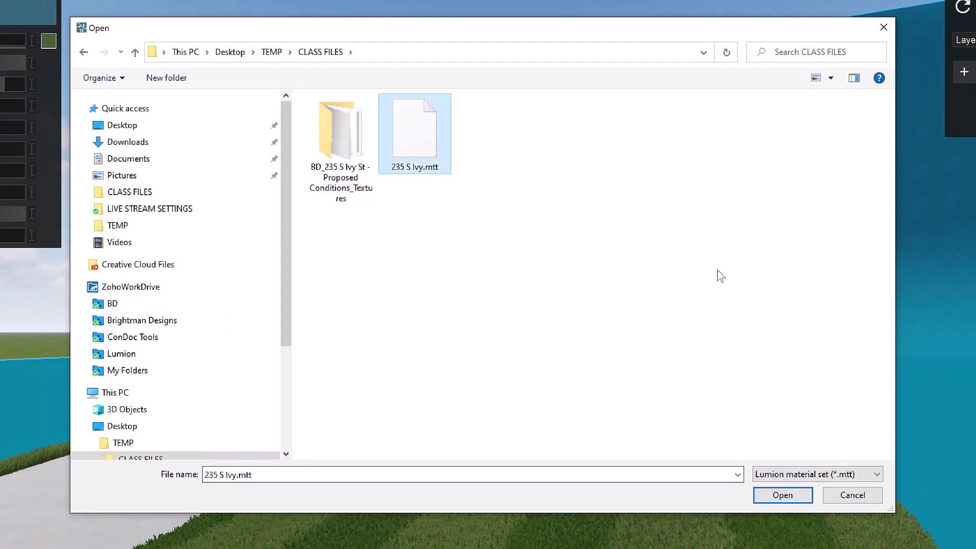
{"action": "left_click", "coordinate": [802, 497]}
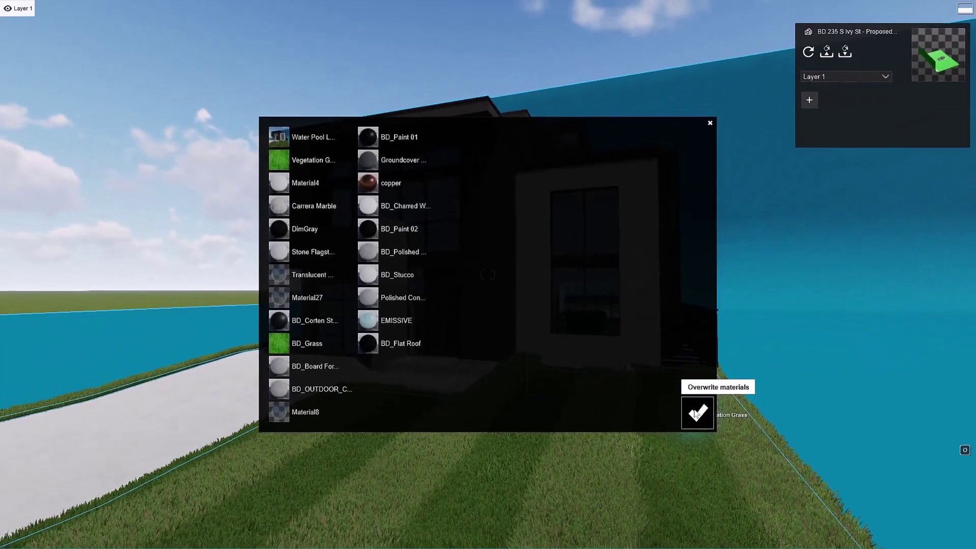
{"action": "left_click", "coordinate": [696, 413]}
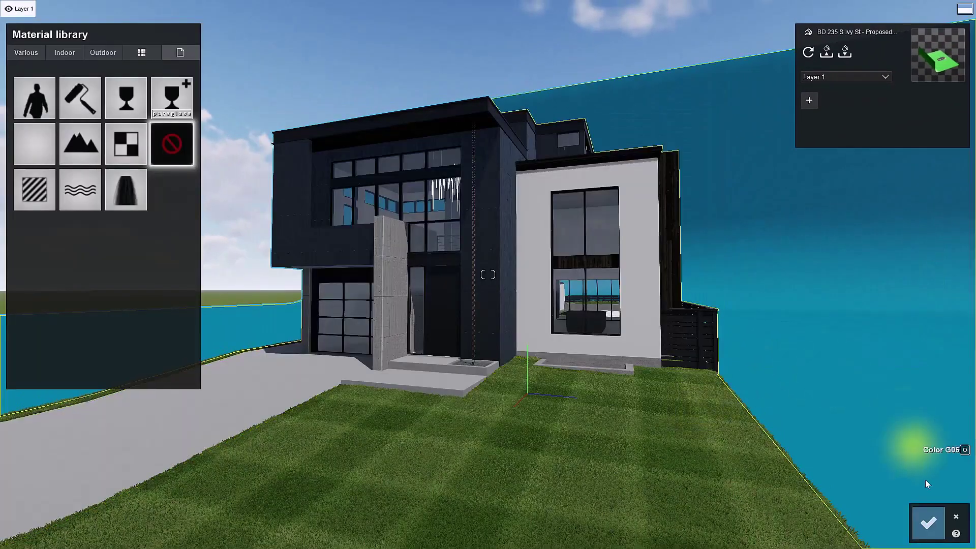
{"action": "left_click", "coordinate": [929, 523]}
{"action": "key", "text": "w"}
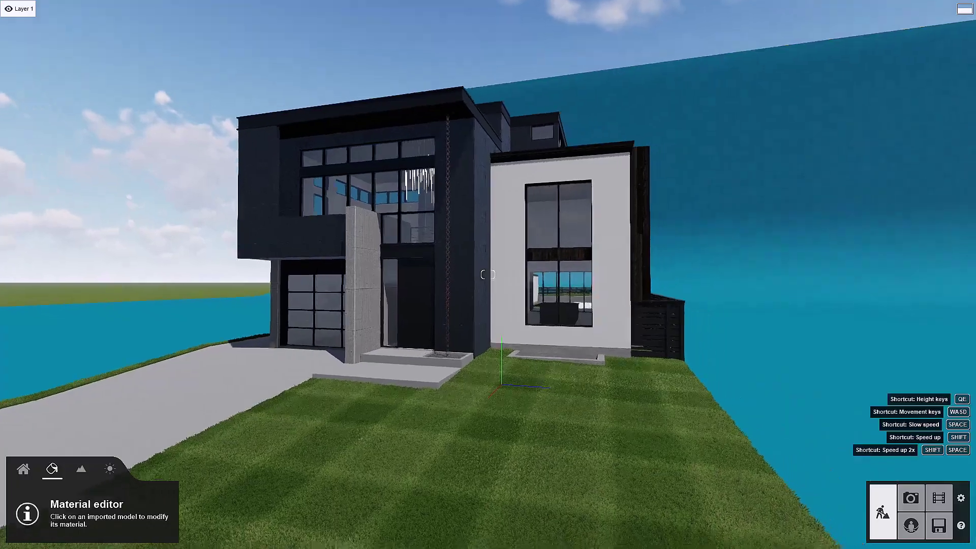
{"action": "key", "text": "a"}
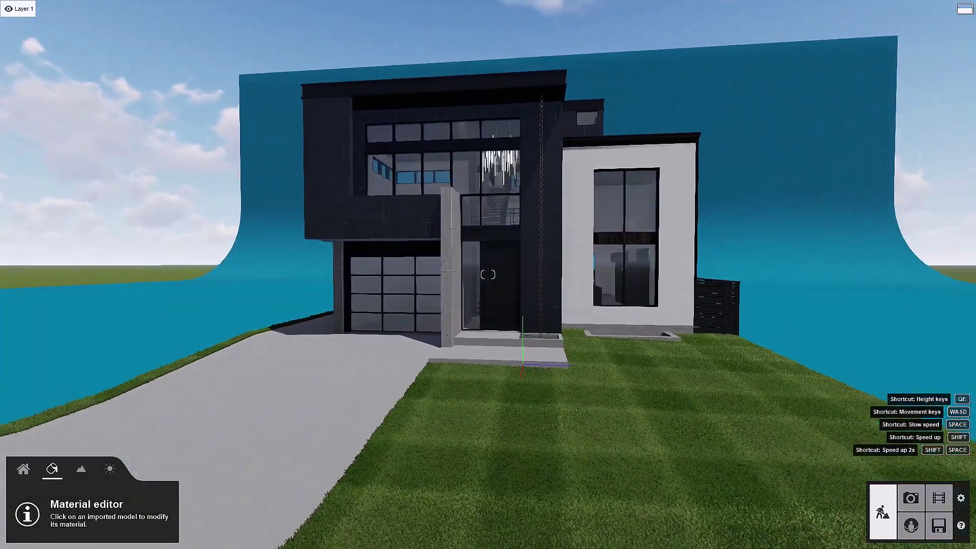
{"action": "key", "text": "a"}
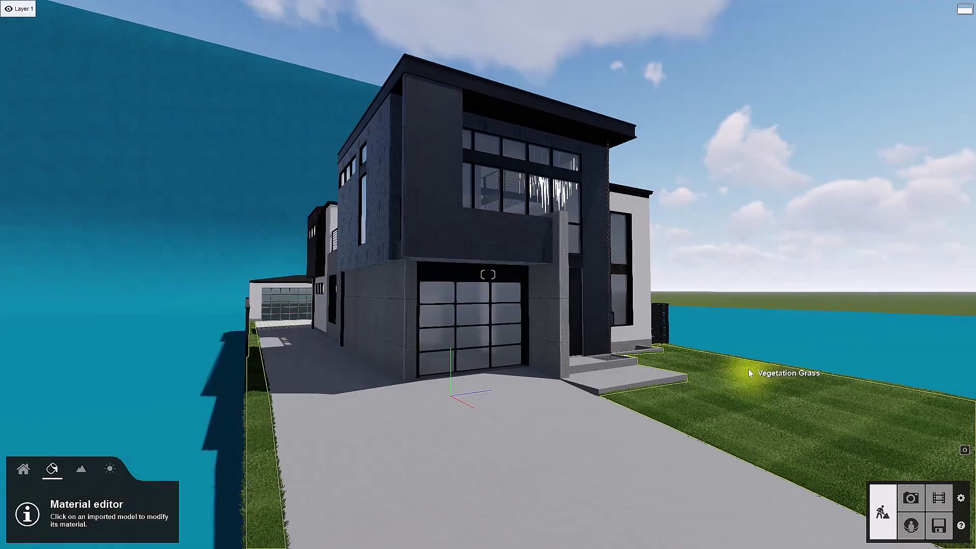
Pick AmericanBoxwood RT from the Nature library's Plants category for placement.
{"action": "left_click", "coordinate": [23, 470]}
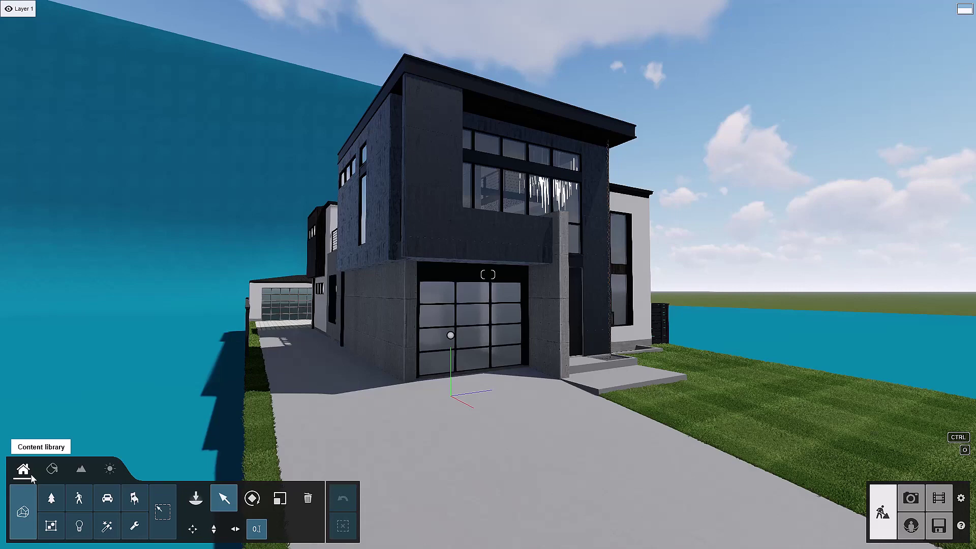
{"action": "left_click", "coordinate": [53, 497]}
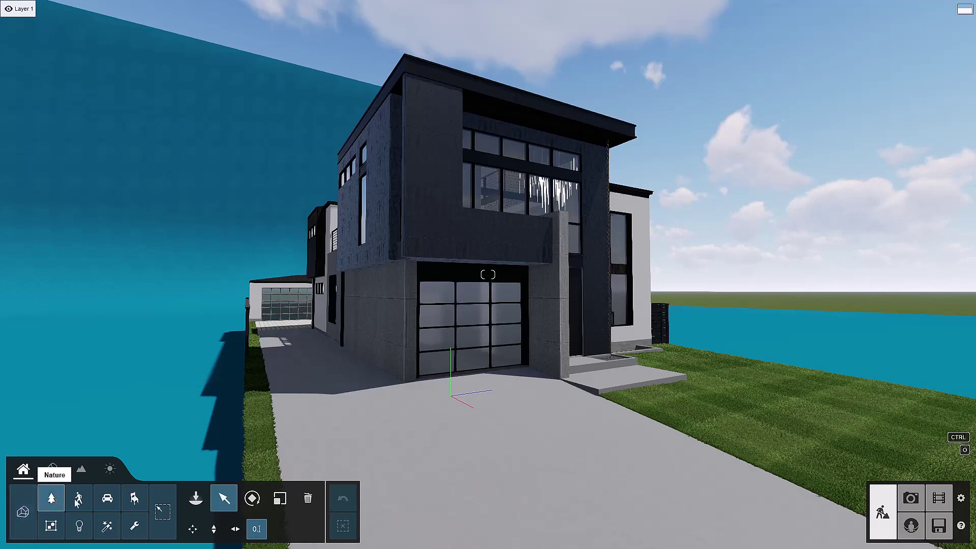
{"action": "left_click", "coordinate": [196, 499]}
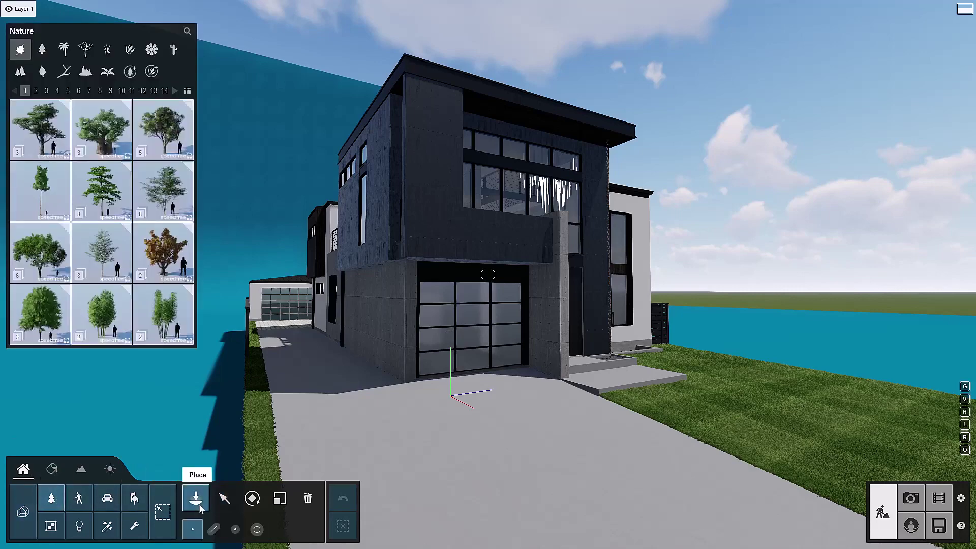
{"action": "right_click_drag", "start_coordinate": [488, 274], "coordinate": [487, 275]}
{"action": "left_click", "coordinate": [130, 49]}
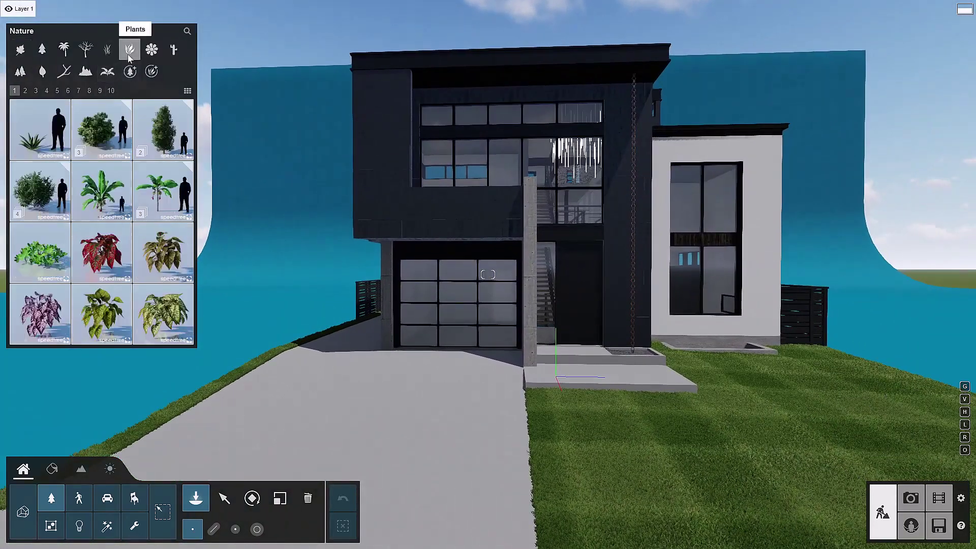
{"action": "left_click", "coordinate": [108, 139]}
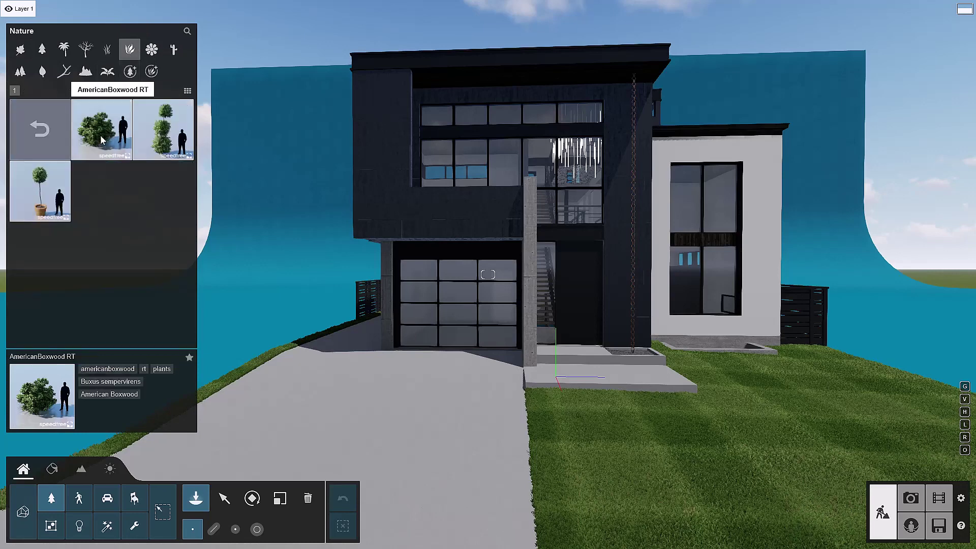
{"action": "left_click", "coordinate": [102, 140]}
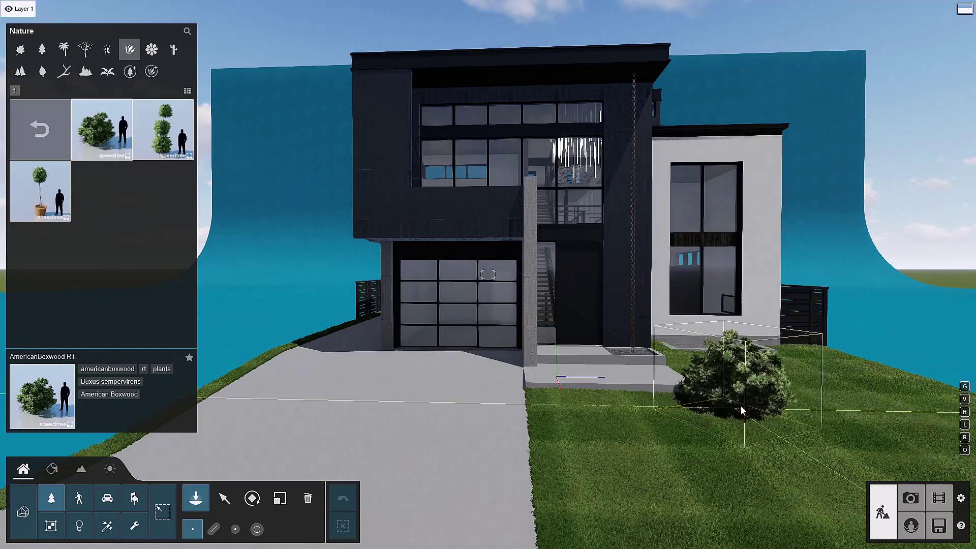
Place two boxwoods along the lawn edge by the porch.
{"action": "left_click", "coordinate": [818, 352]}
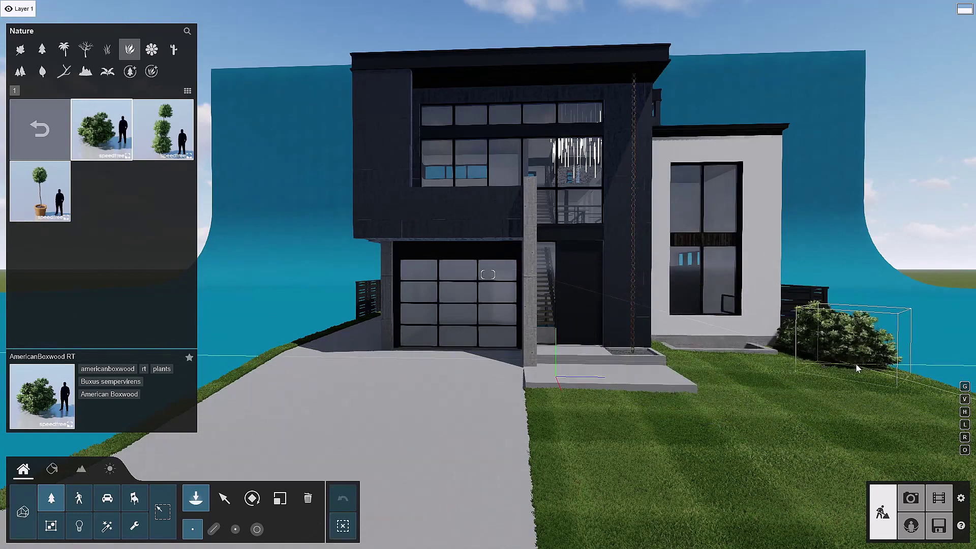
{"action": "key", "text": "w"}
{"action": "key", "text": "d"}
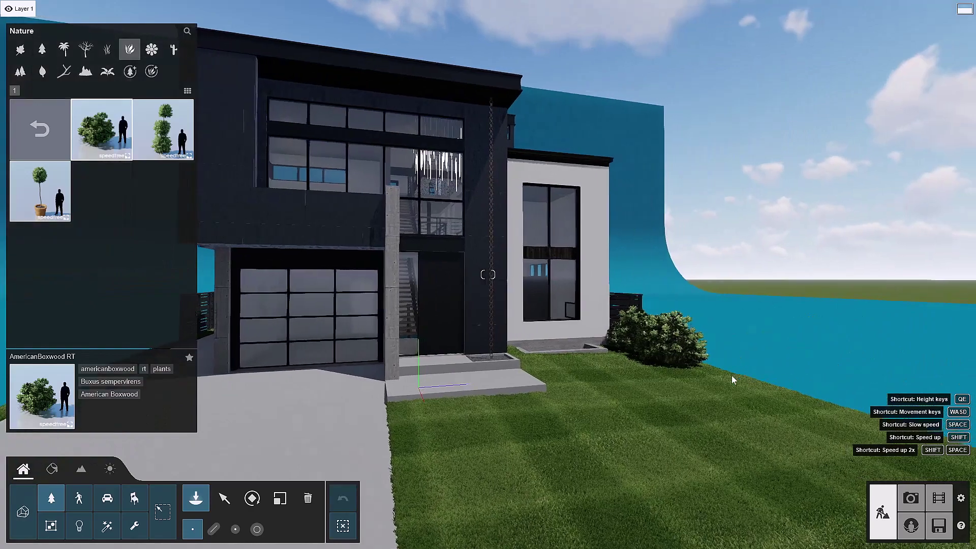
{"action": "left_click", "coordinate": [702, 371]}
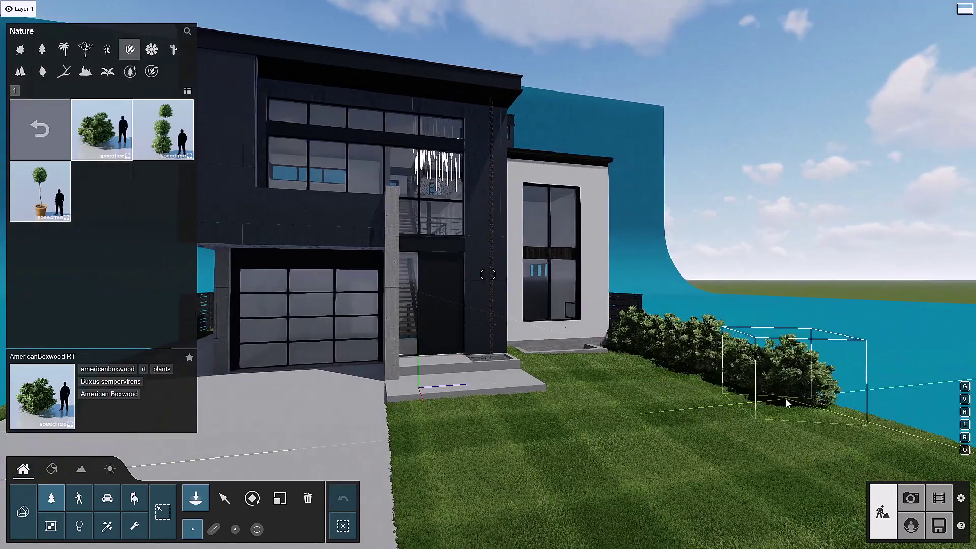
{"action": "key", "text": "d"}
Plant a row of three boxwoods beside the driveway and stop placing.
{"action": "right_click_drag", "start_coordinate": [488, 275], "coordinate": [416, 440]}
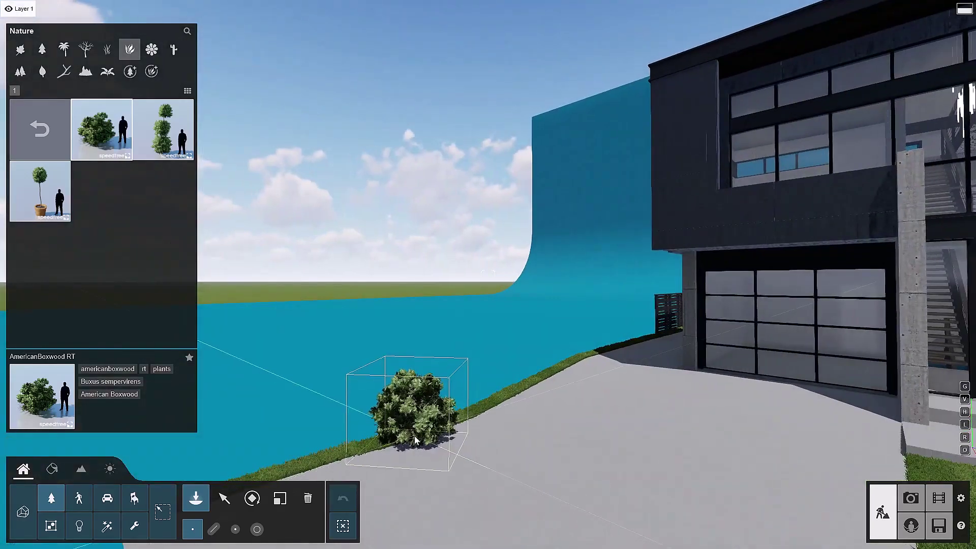
{"action": "left_click", "coordinate": [472, 418]}
{"action": "left_click", "coordinate": [518, 407]}
{"action": "left_click", "coordinate": [564, 396]}
{"action": "key", "text": "w"}
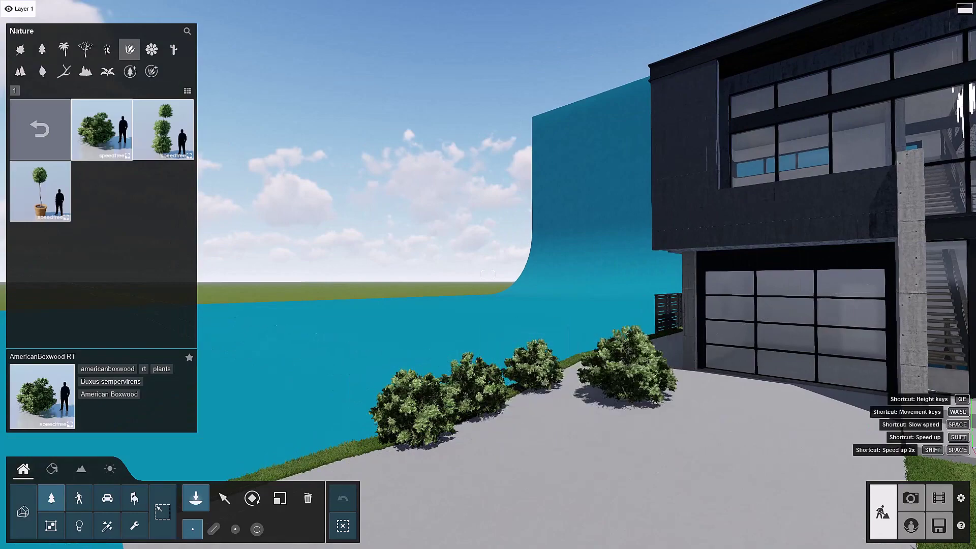
{"action": "right_click_drag", "start_coordinate": [488, 274], "coordinate": [669, 385]}
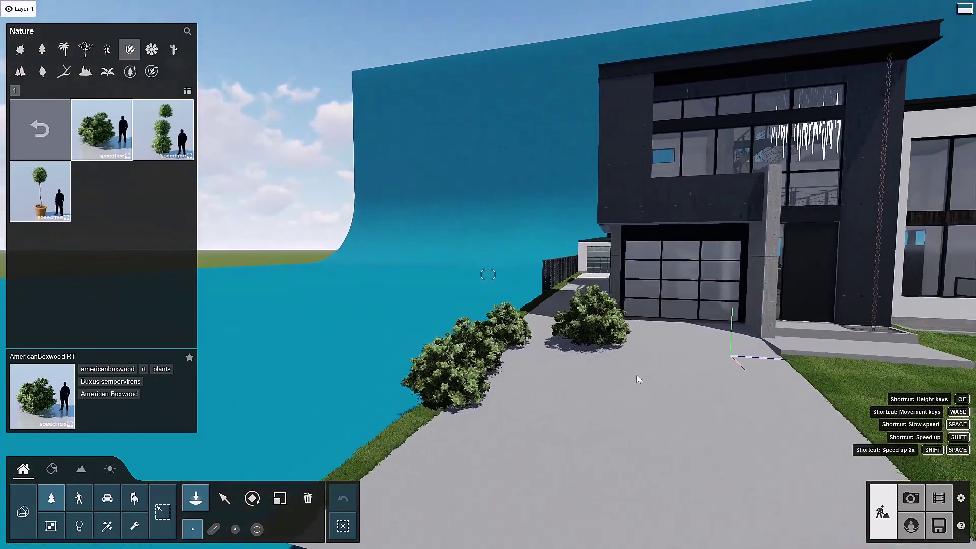
{"action": "key", "text": "Escape"}
{"action": "key", "text": "s"}
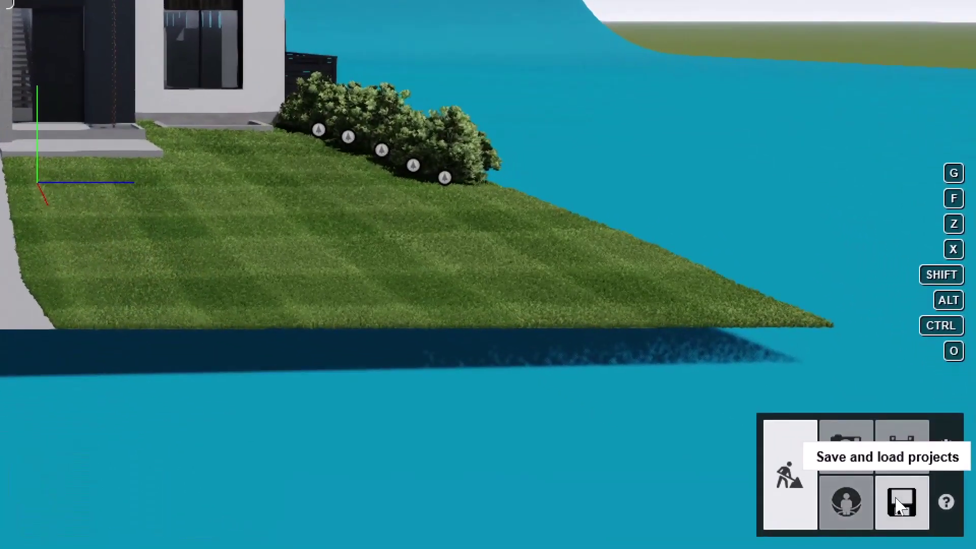
Choose Merge project from the load screen and select MB.ls12 as the file.
{"action": "left_click", "coordinate": [901, 503]}
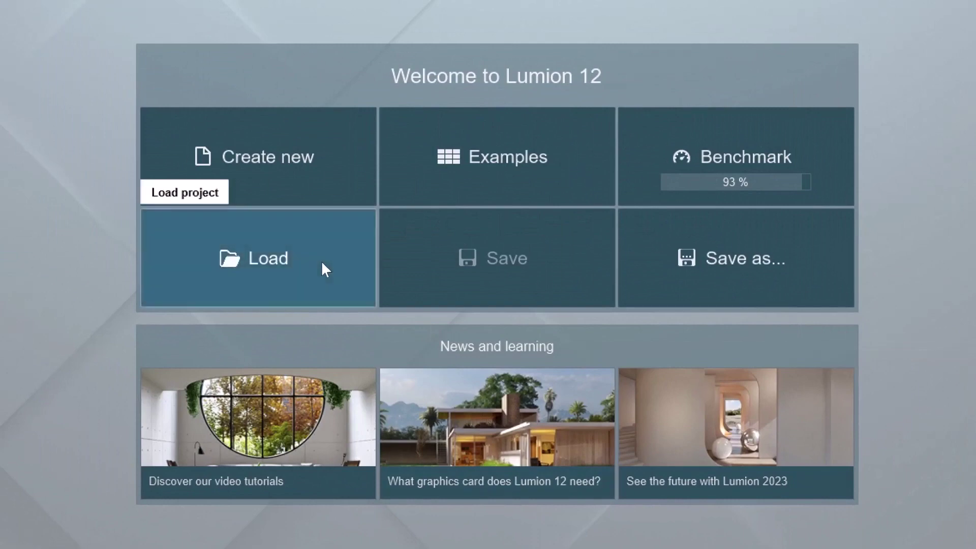
{"action": "left_click", "coordinate": [321, 261]}
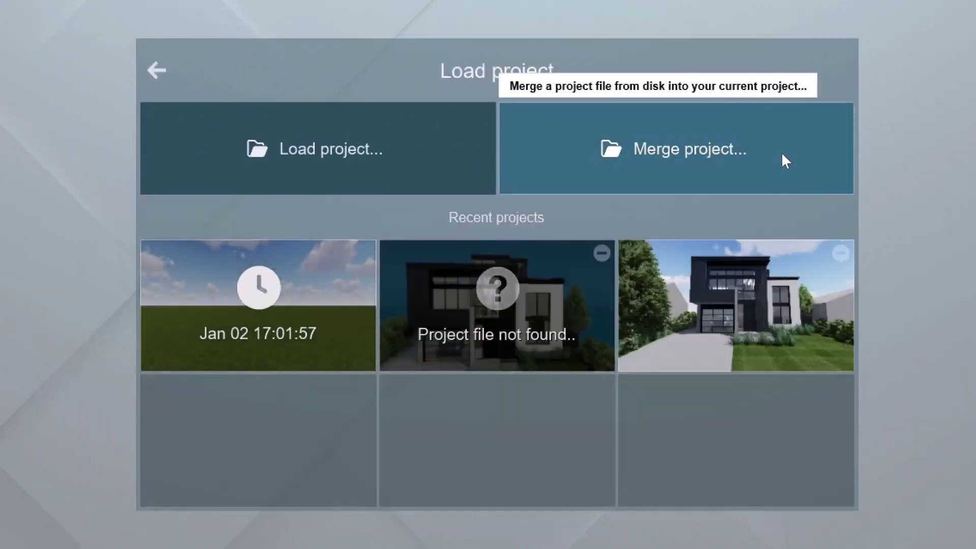
{"action": "left_click", "coordinate": [782, 154]}
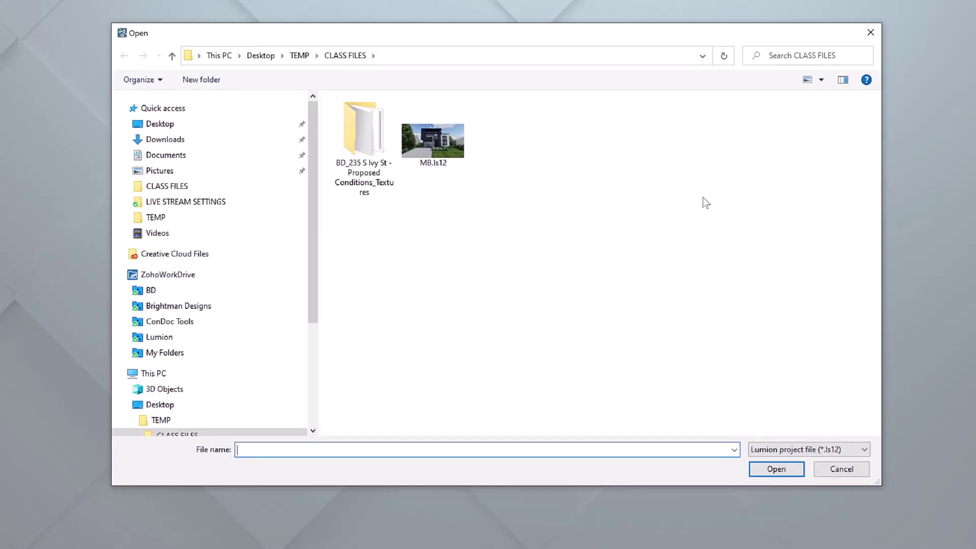
{"action": "left_click", "coordinate": [425, 143]}
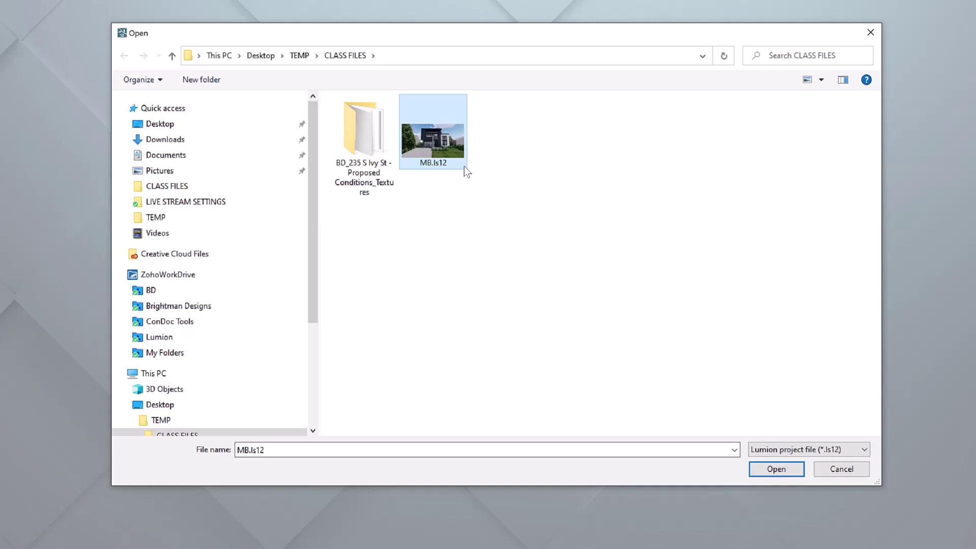
{"action": "left_click", "coordinate": [776, 469]}
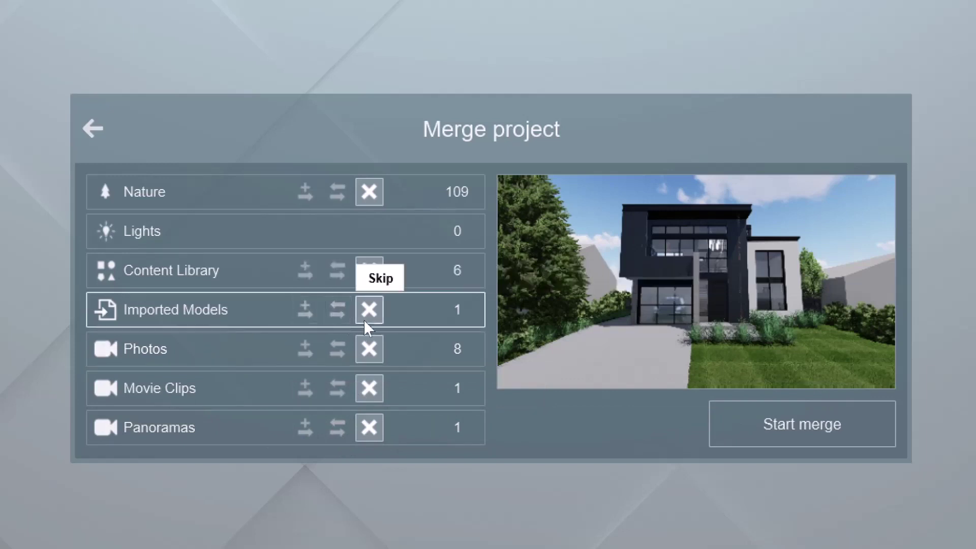
Set Content Library and Nature to replace, skip the rest, and start the merge.
{"action": "left_click", "coordinate": [337, 270]}
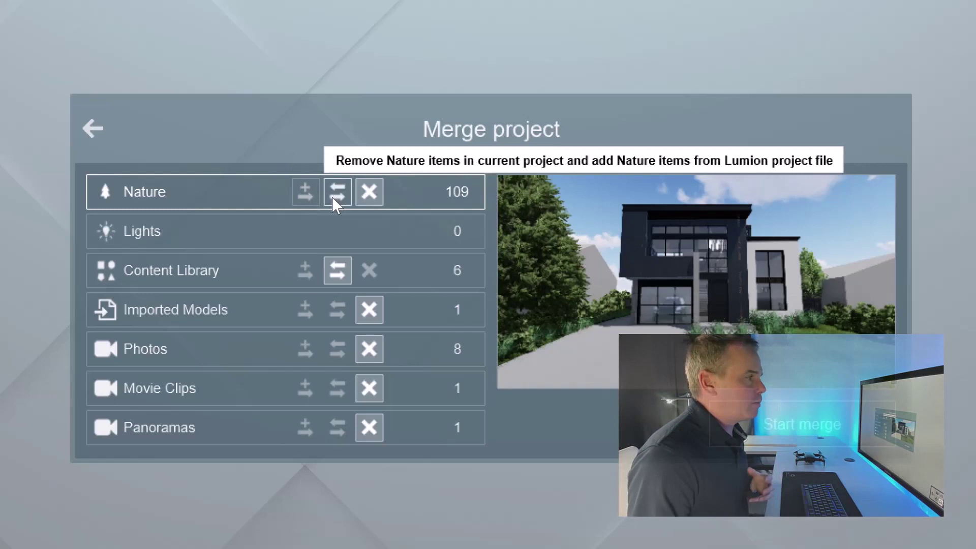
{"action": "left_click", "coordinate": [337, 193]}
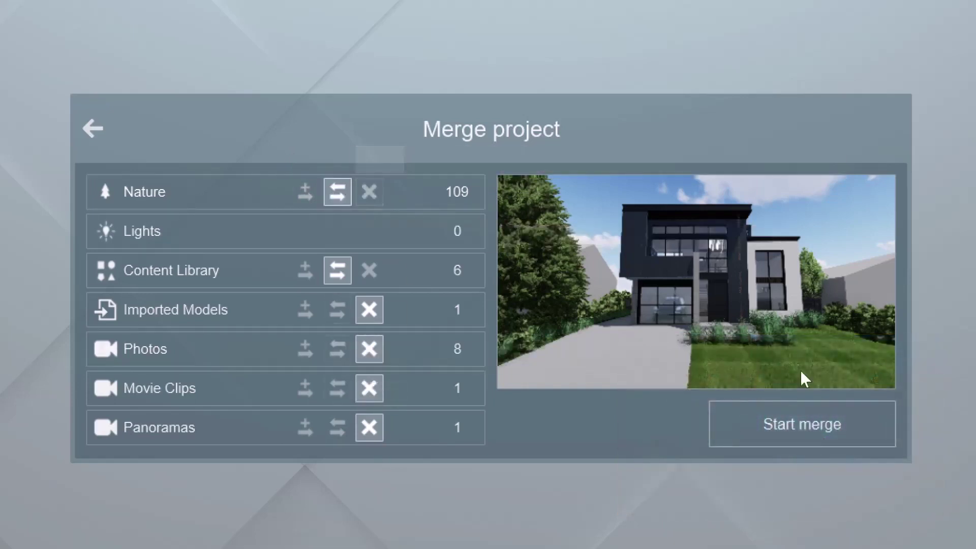
{"action": "left_click", "coordinate": [834, 431]}
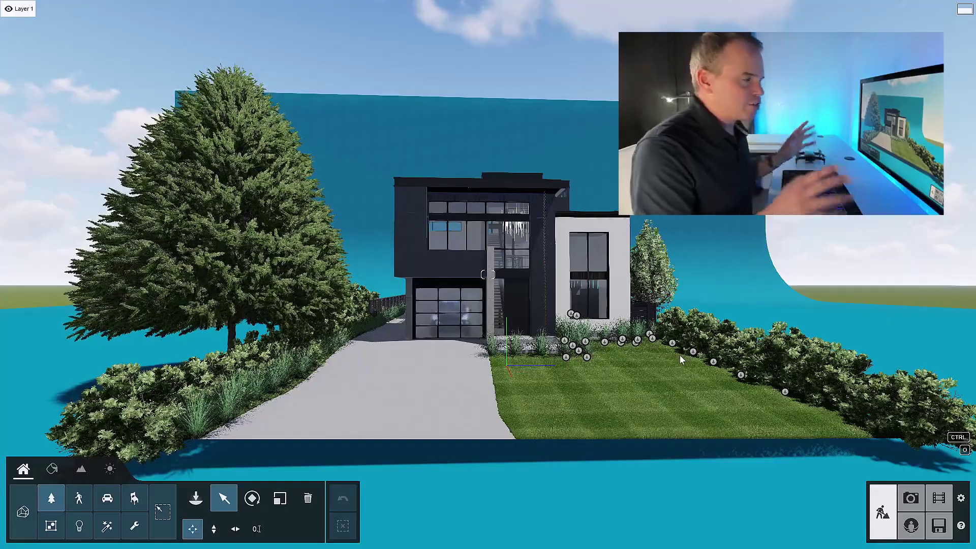
Move the view forward toward the landscaped lawn and house.
{"action": "right_click_drag", "start_coordinate": [679, 355], "coordinate": [659, 356]}
{"action": "key", "text": "w"}
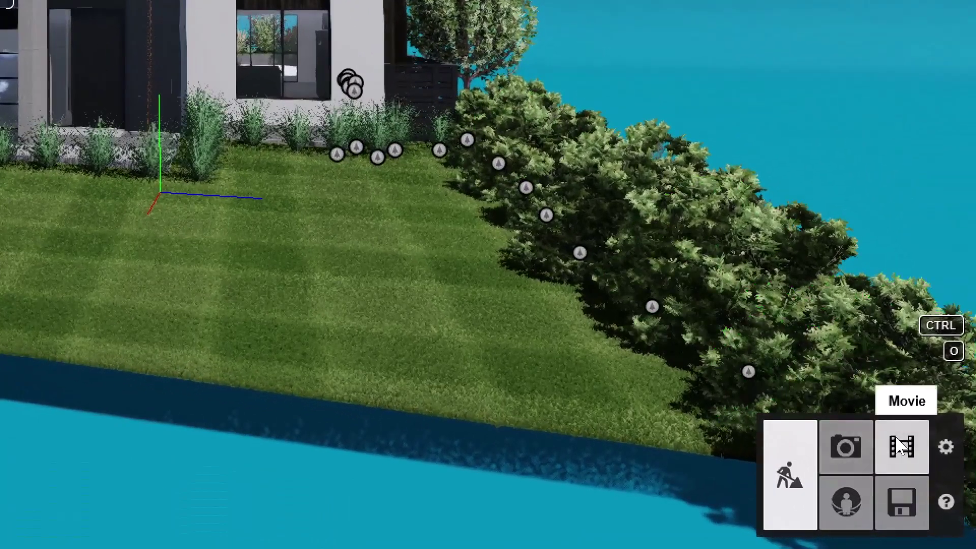
Enter Movie mode, play clip 1 from the start, pause, and scrub back to about 7.86 s.
{"action": "left_click", "coordinate": [904, 449]}
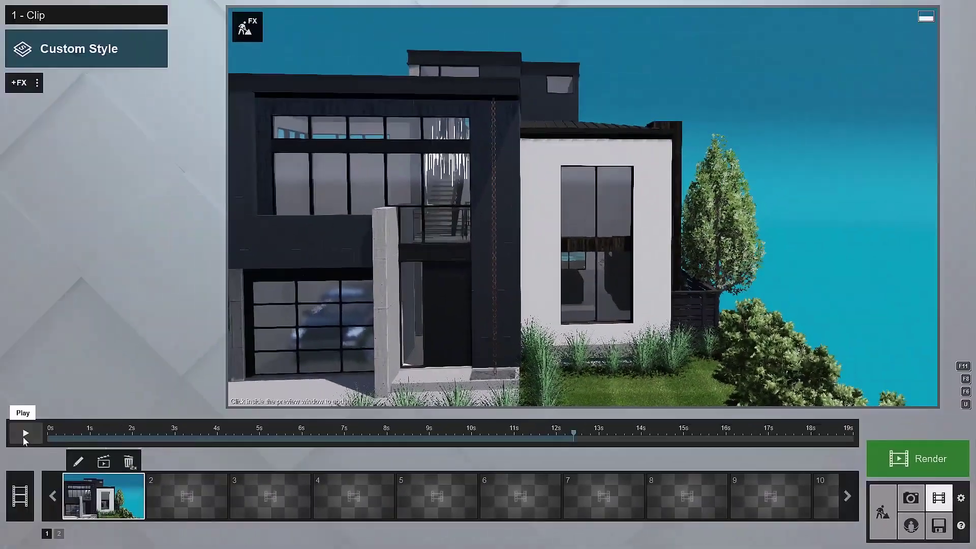
{"action": "left_click", "coordinate": [24, 441]}
{"action": "left_click", "coordinate": [48, 433]}
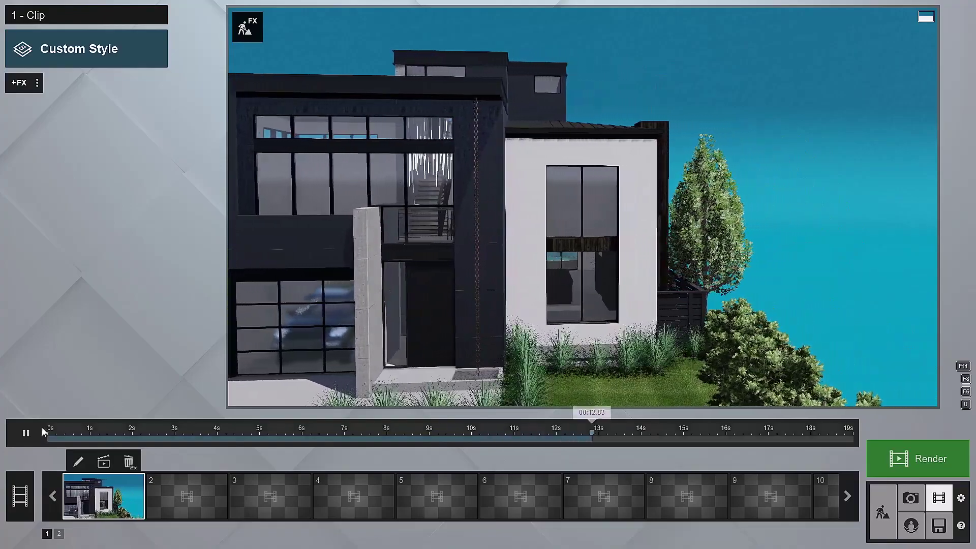
{"action": "left_click", "coordinate": [25, 433]}
{"action": "left_click_drag", "start_coordinate": [224, 435], "coordinate": [383, 438]}
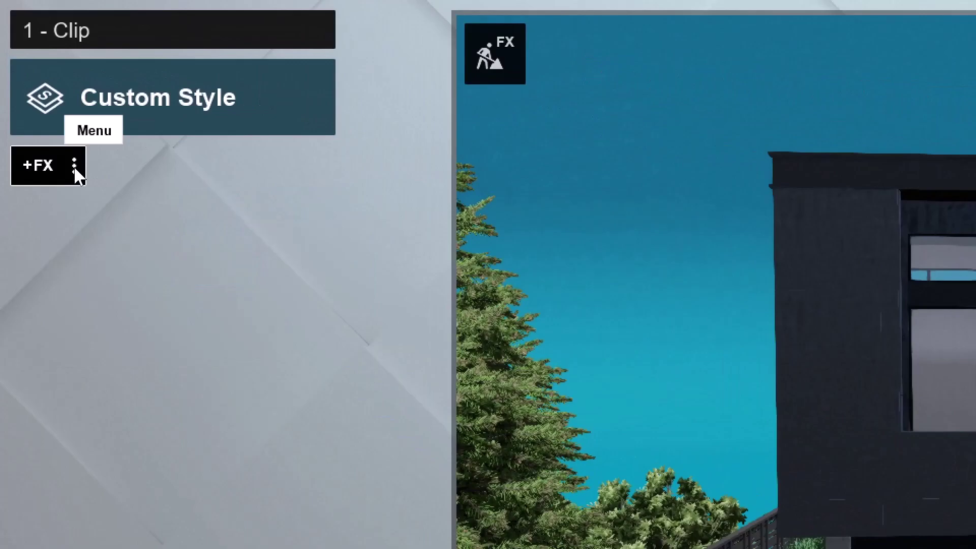
Load BD_Daytime Overcast Realistic.lme onto clip 1 and refresh the preview.
{"action": "left_click", "coordinate": [75, 168]}
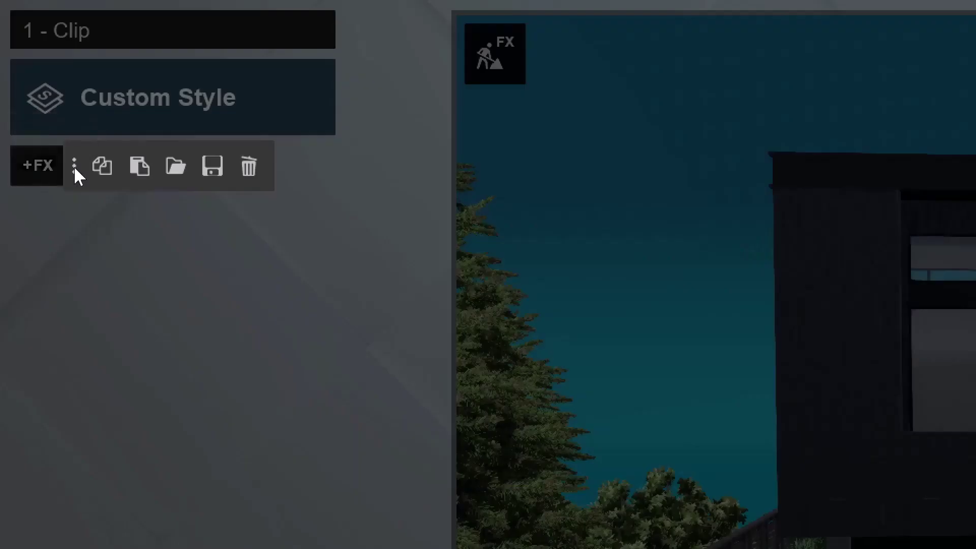
{"action": "left_click", "coordinate": [179, 173]}
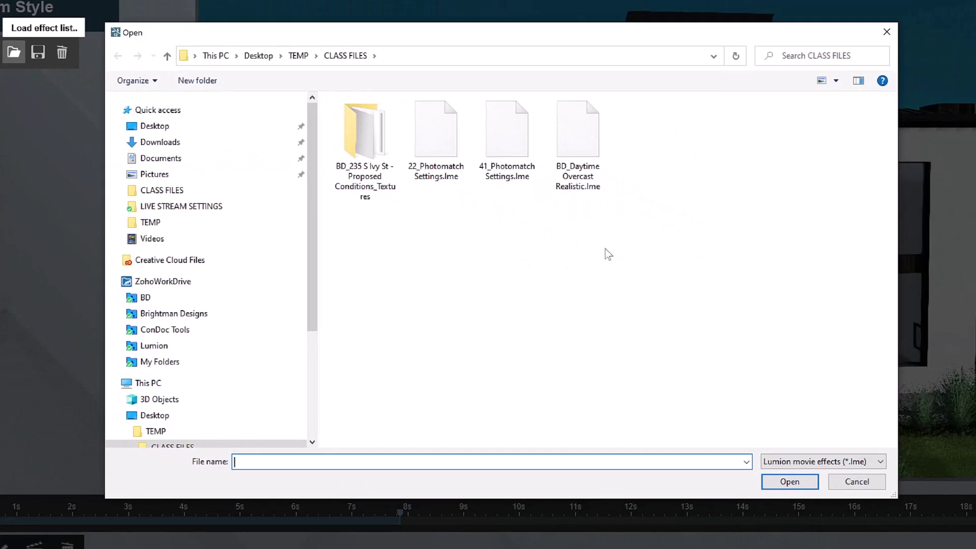
{"action": "left_click", "coordinate": [596, 155]}
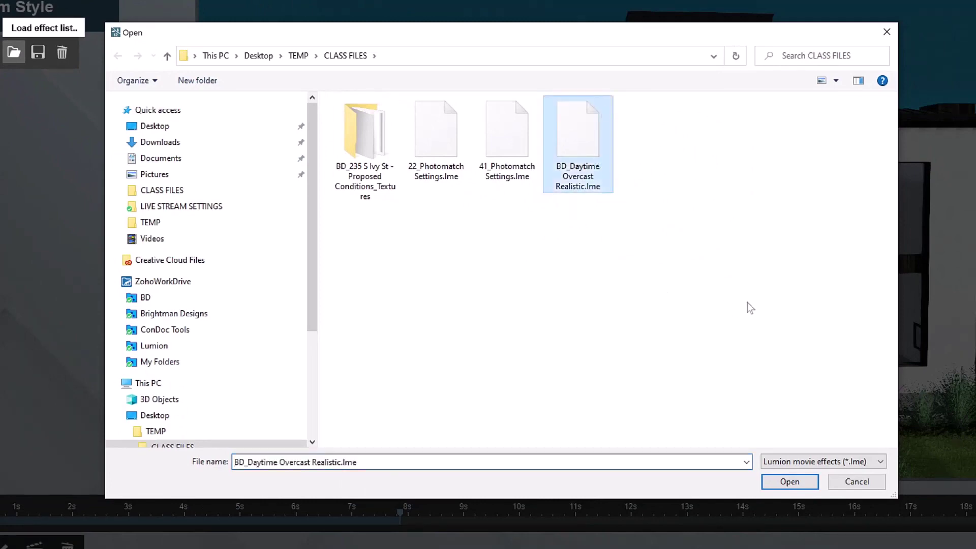
{"action": "left_click", "coordinate": [790, 481]}
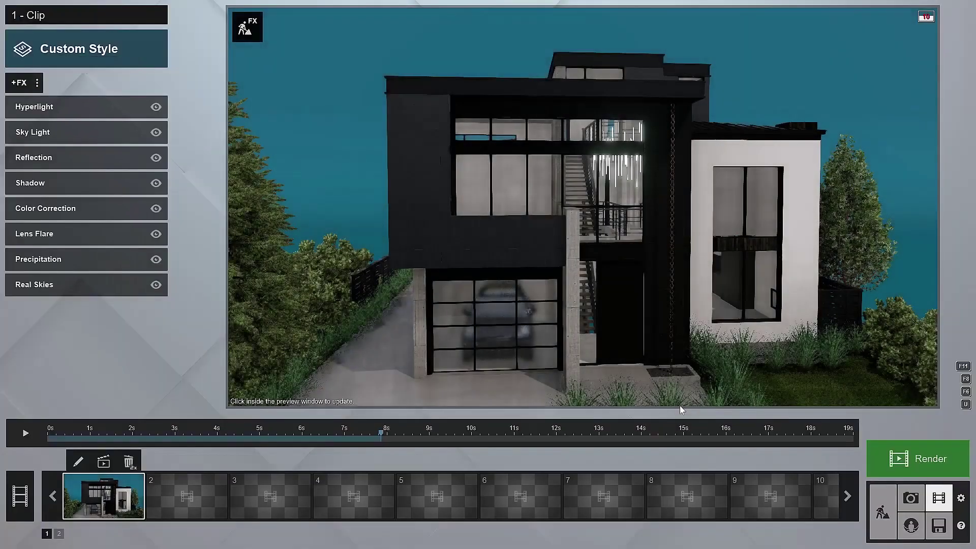
{"action": "left_click", "coordinate": [831, 238]}
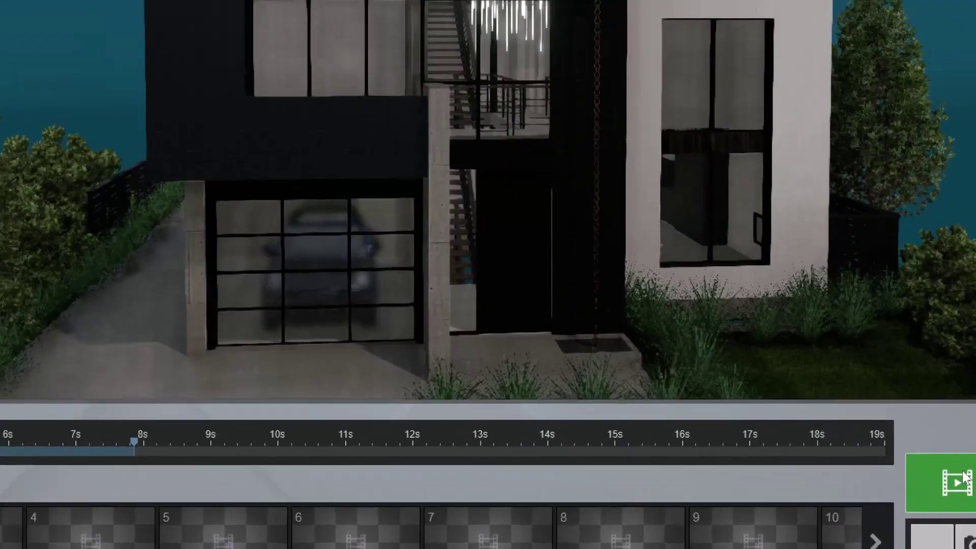
Render the full movie at Full HD, renaming the draft file to 230102_Ivy St Final.
{"action": "left_click", "coordinate": [814, 355]}
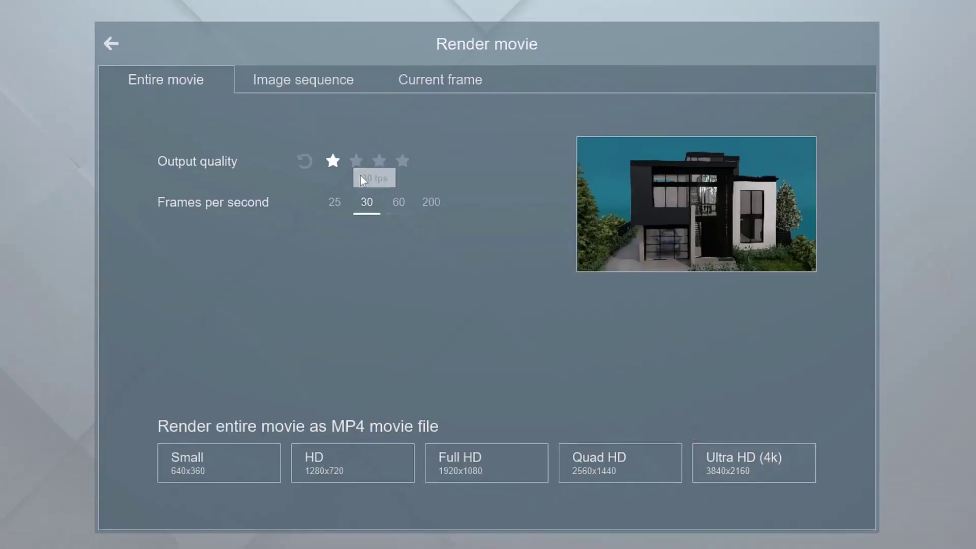
{"action": "left_click", "coordinate": [356, 161]}
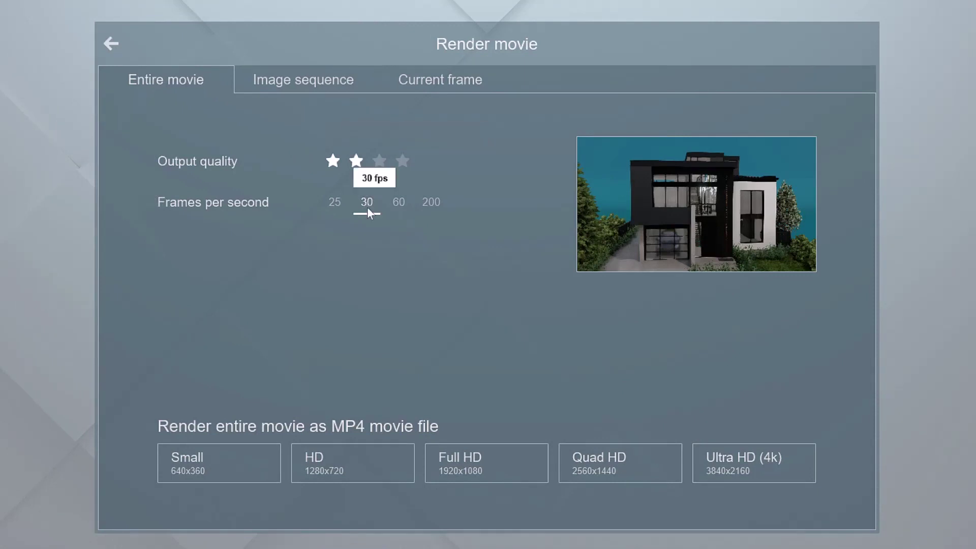
{"action": "left_click", "coordinate": [501, 454]}
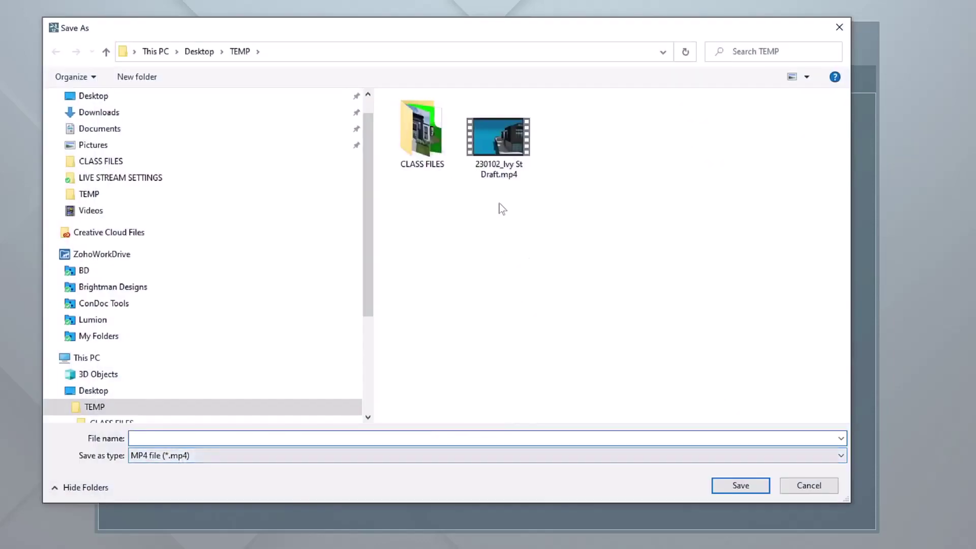
{"action": "left_click", "coordinate": [466, 178]}
{"action": "double_click", "coordinate": [199, 438]}
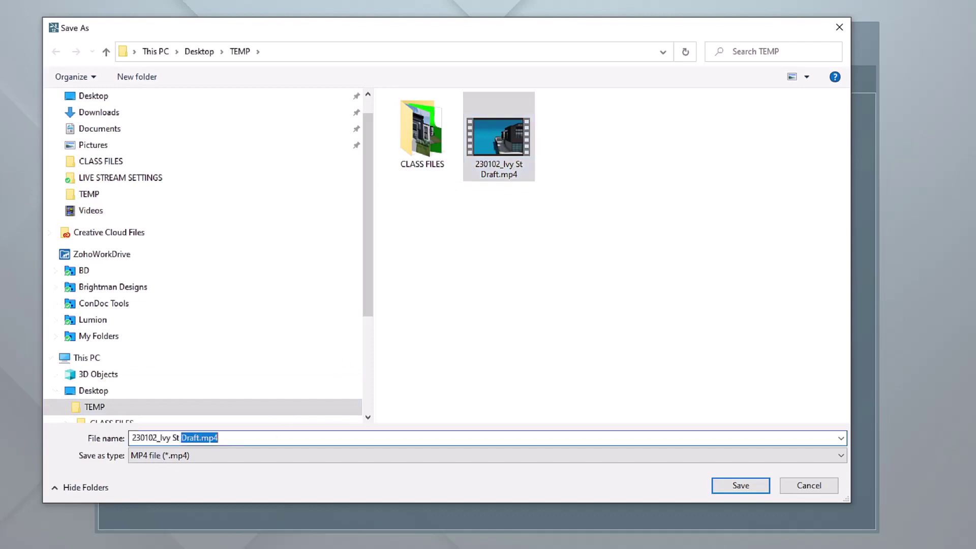
{"action": "type", "text": "Final"}
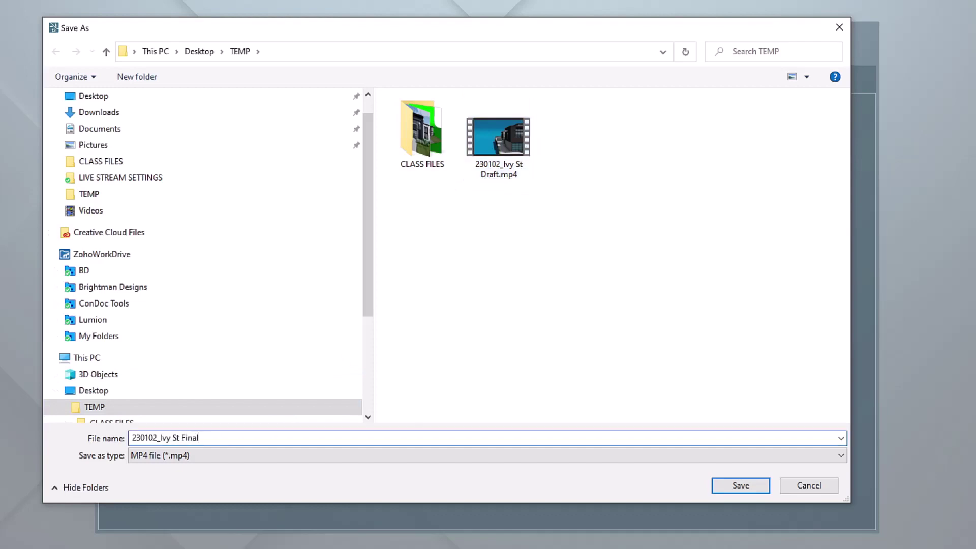
{"action": "key", "text": "Return"}
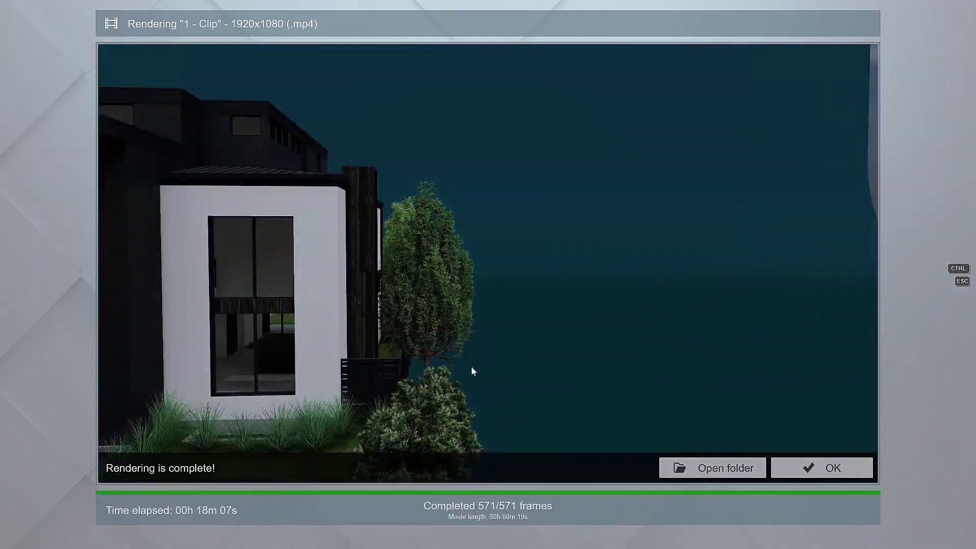
Replace the Draft clip in the Media Pool with 230102_Ivy St Final.mp4 from TEMP.
{"action": "left_click", "coordinate": [834, 469]}
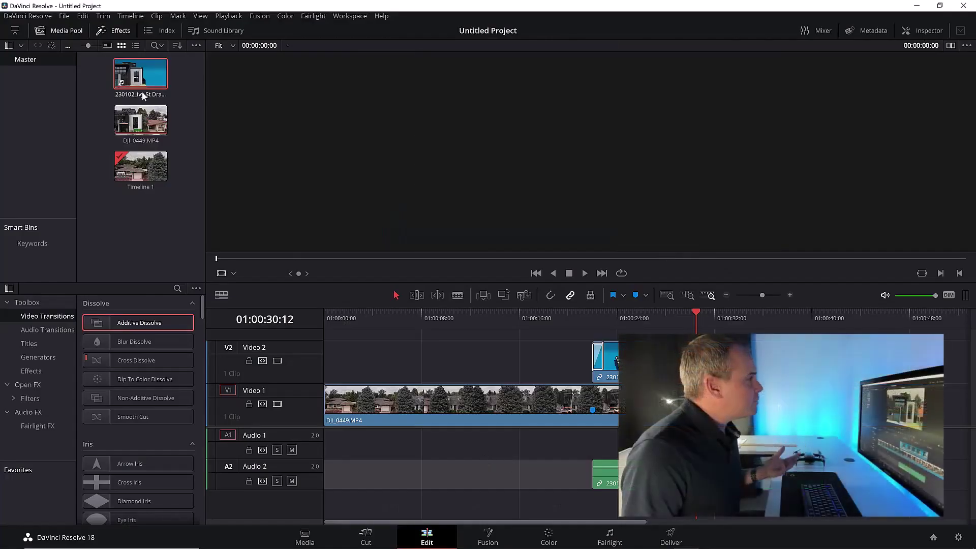
{"action": "right_click", "coordinate": [136, 74]}
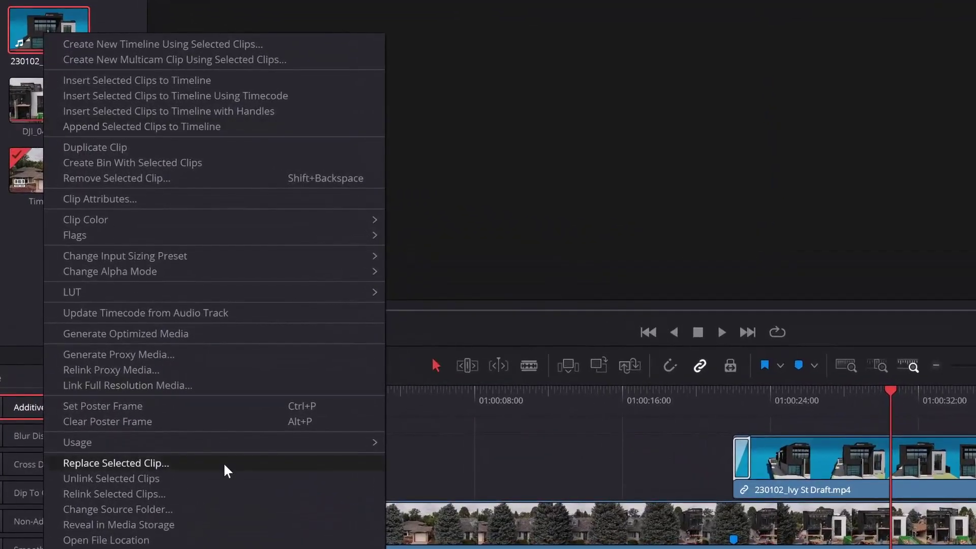
{"action": "left_click", "coordinate": [224, 462]}
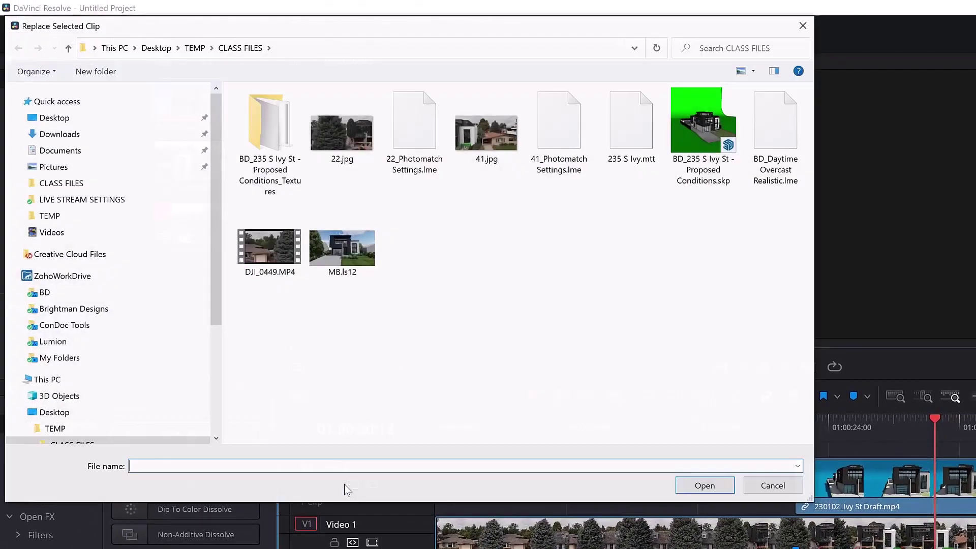
{"action": "left_click", "coordinate": [195, 49]}
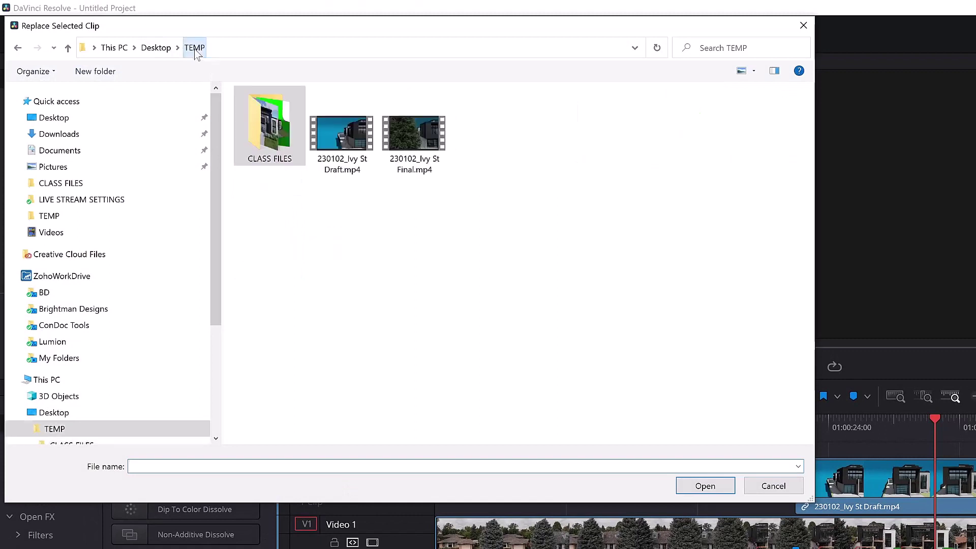
{"action": "double_click", "coordinate": [411, 136]}
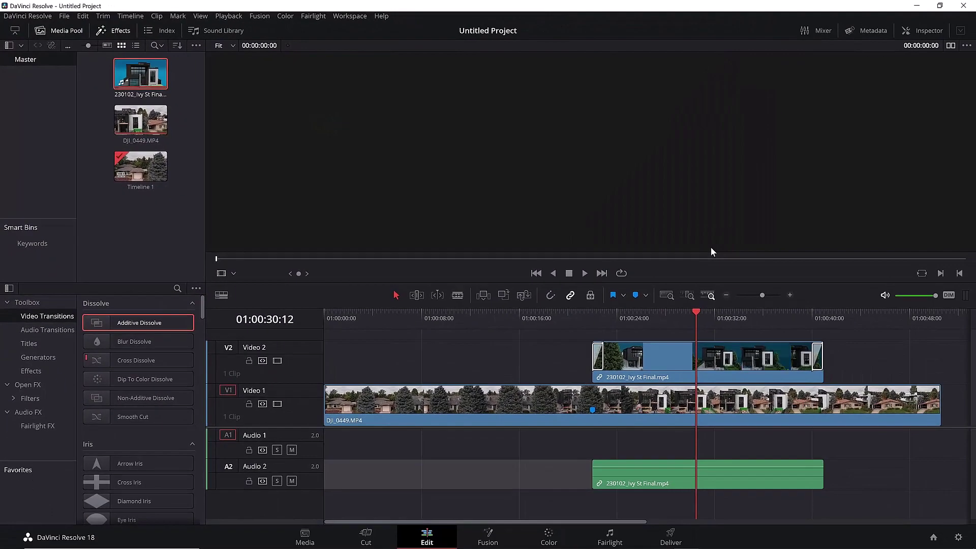
{"action": "left_click_drag", "start_coordinate": [694, 312], "coordinate": [646, 315]}
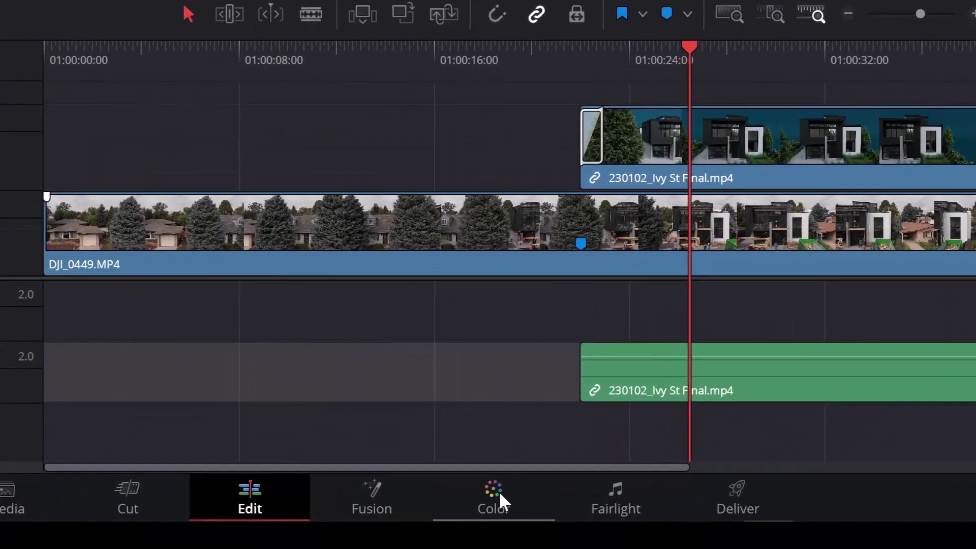
On the Color page, sample the blue sky with the Qualifier picker and inspect the key's edge.
{"action": "left_click", "coordinate": [495, 492]}
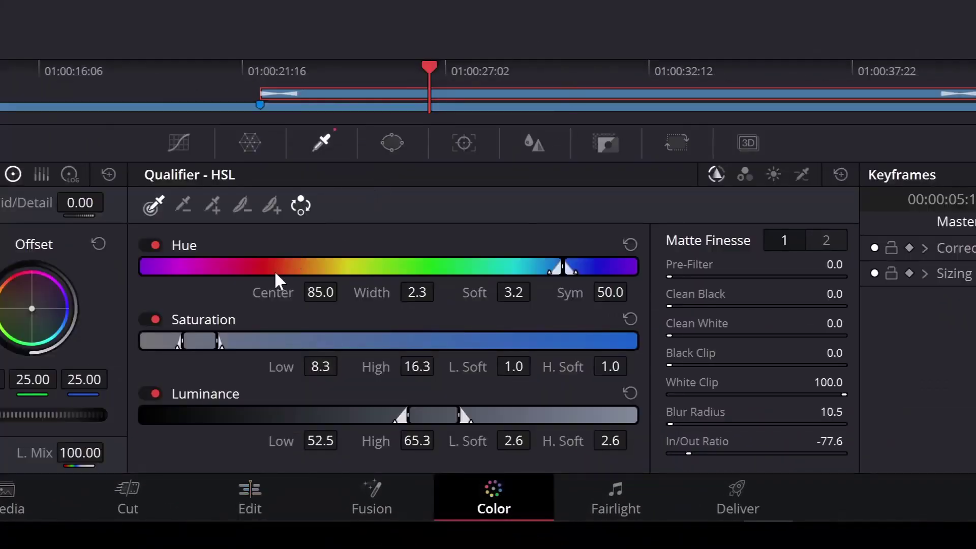
{"action": "left_click", "coordinate": [152, 208]}
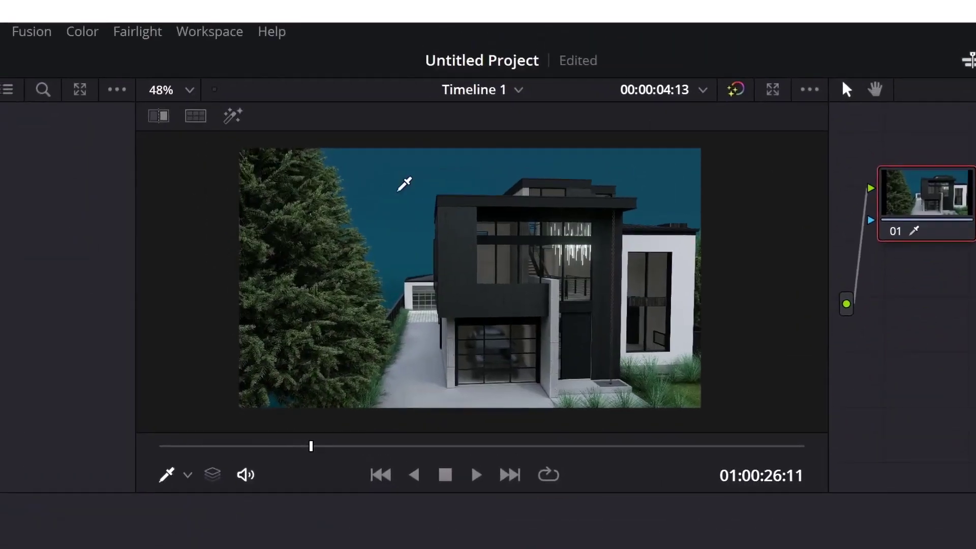
{"action": "left_click", "coordinate": [404, 184]}
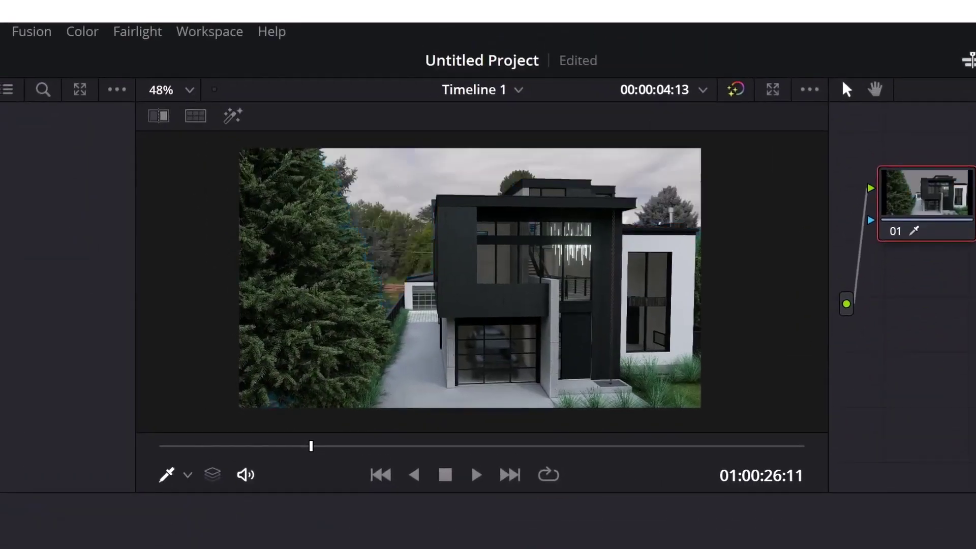
{"action": "scroll", "coordinate": [398, 239], "scroll_direction": "up", "scroll_amount": 5}
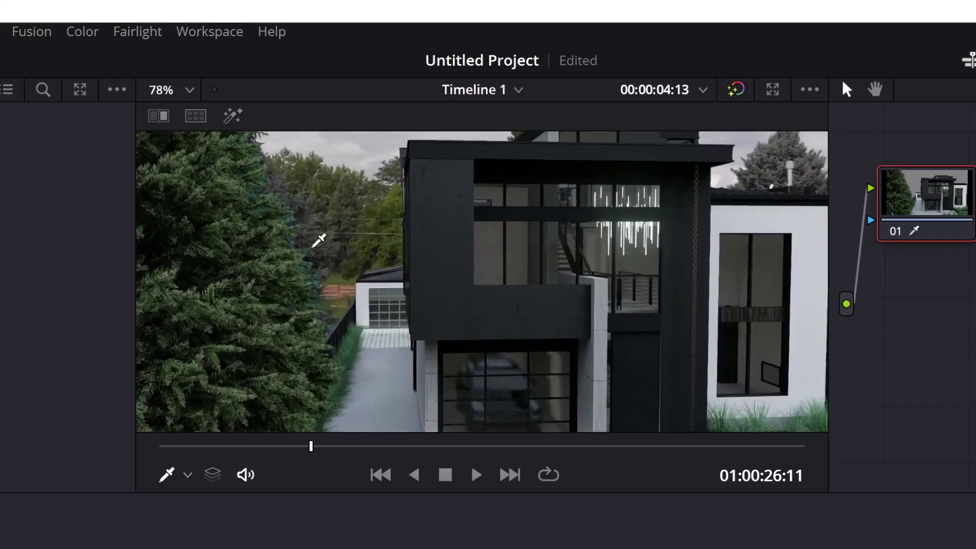
{"action": "middle_click_drag", "start_coordinate": [365, 238], "coordinate": [401, 254]}
{"action": "scroll", "coordinate": [570, 244], "scroll_direction": "down", "scroll_amount": 2}
{"action": "scroll", "coordinate": [570, 244], "scroll_direction": "down", "scroll_amount": 3}
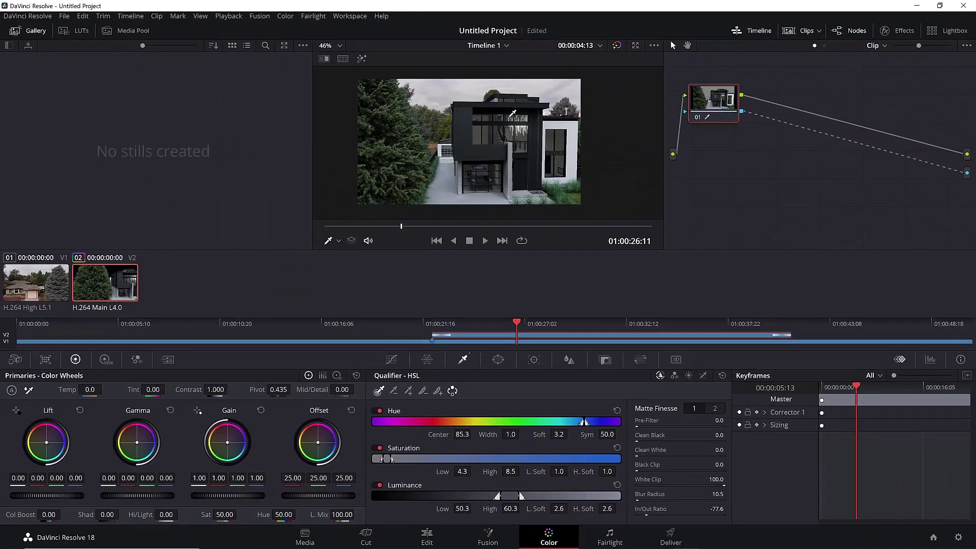
{"action": "middle_click_drag", "start_coordinate": [513, 113], "coordinate": [529, 121]}
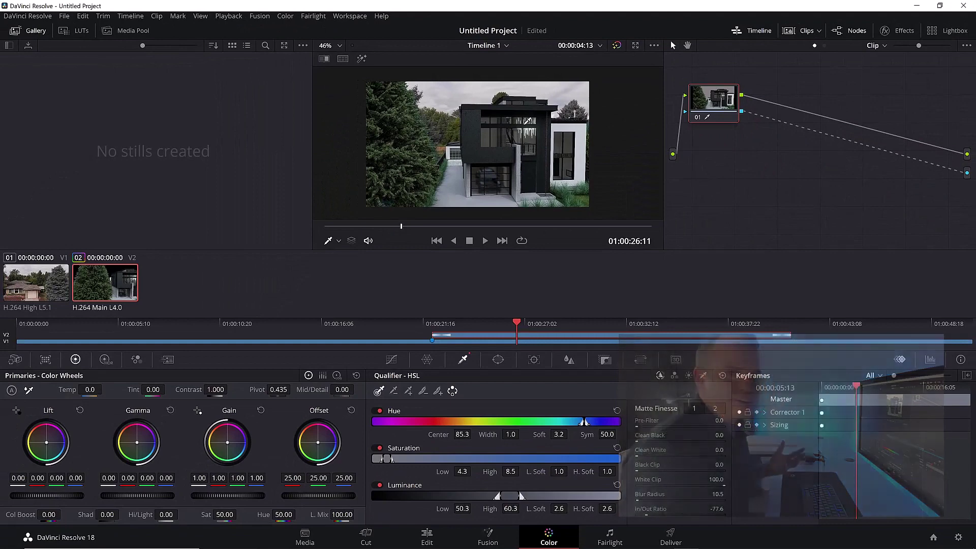
On the Deliver page, apply the YouTube 1080p preset and name the export Ivy St Final.
{"action": "left_click", "coordinate": [676, 540]}
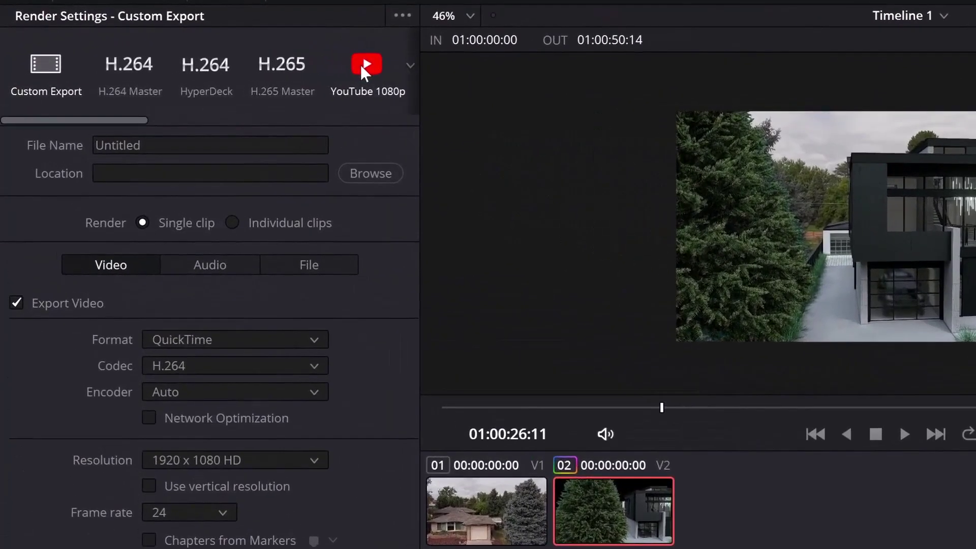
{"action": "left_click", "coordinate": [198, 75]}
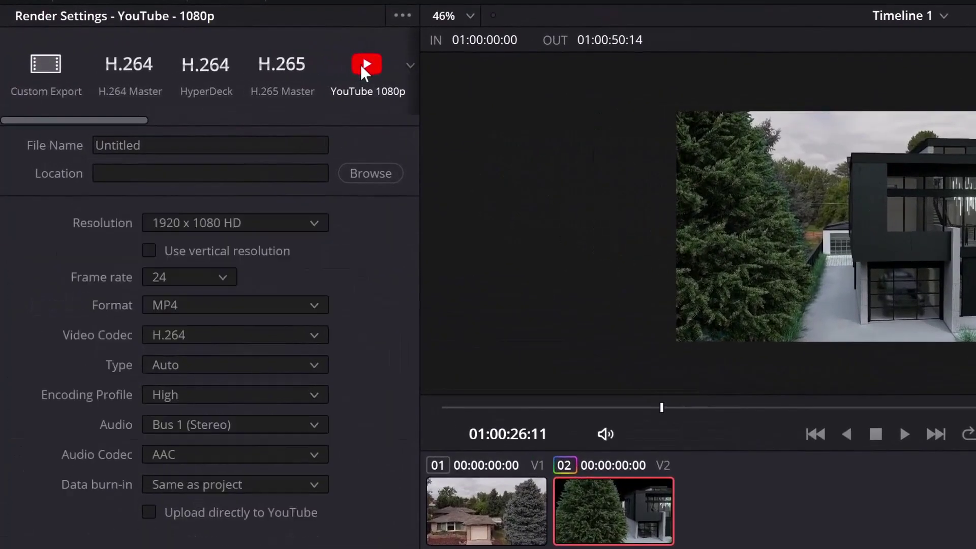
{"action": "double_click", "coordinate": [118, 146]}
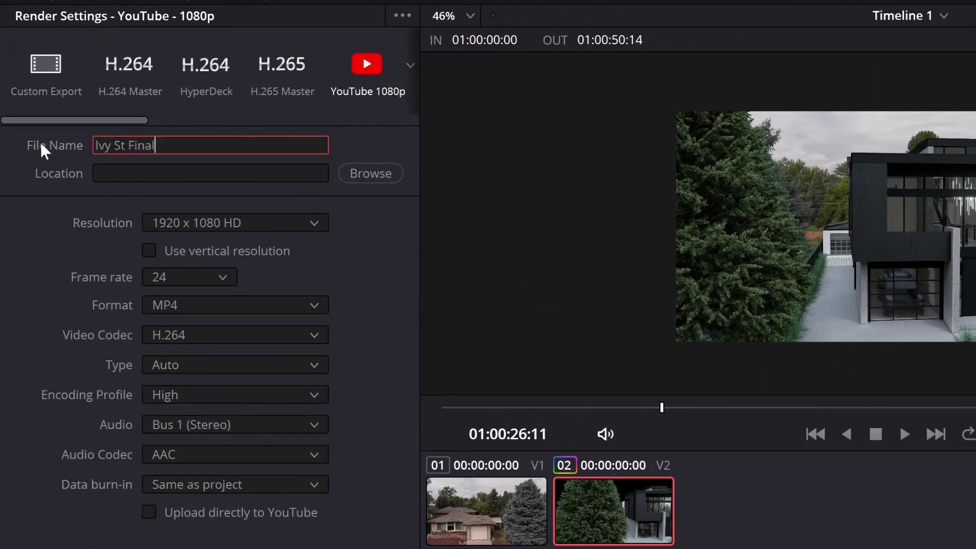
Set the export destination to the TEMP folder on the Desktop.
{"action": "left_click", "coordinate": [362, 173]}
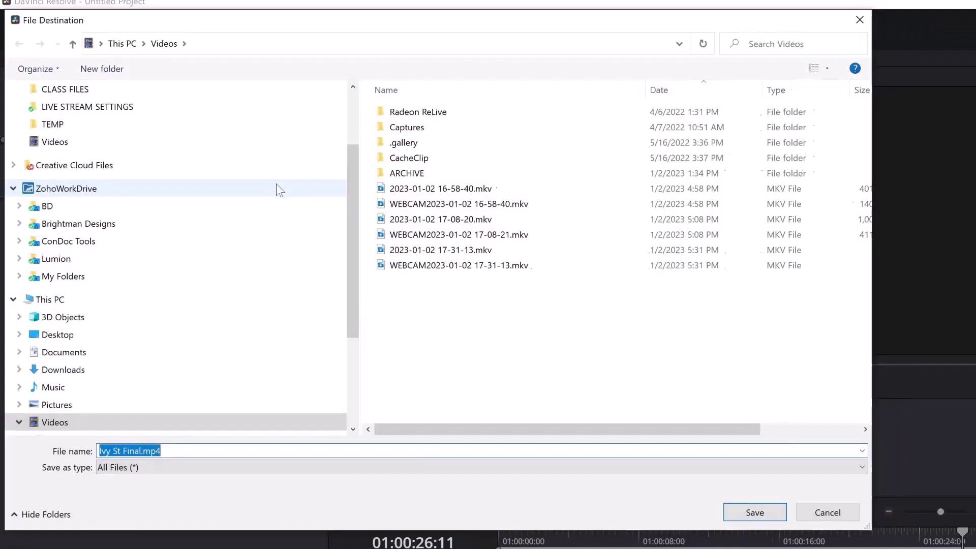
{"action": "scroll", "coordinate": [181, 159], "scroll_direction": "up", "scroll_amount": 2}
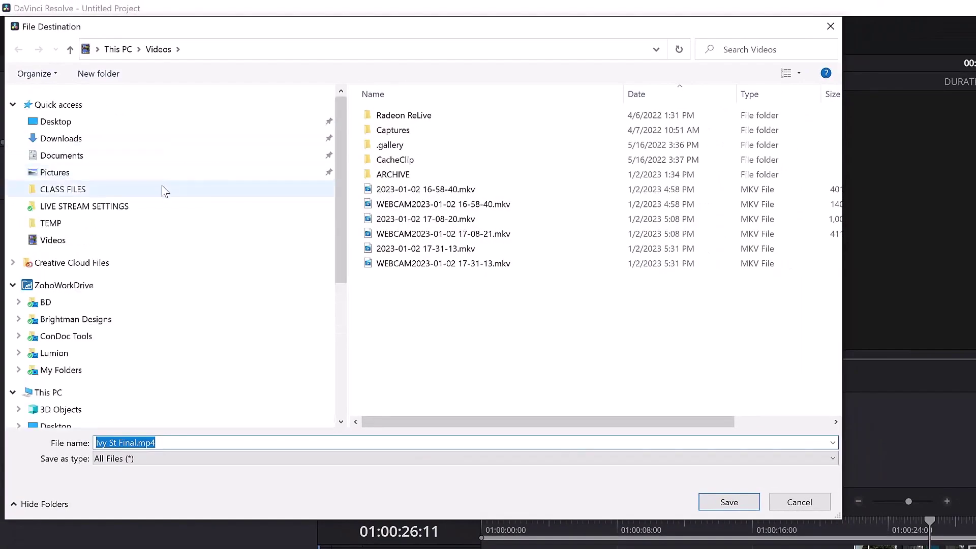
{"action": "left_click", "coordinate": [143, 223]}
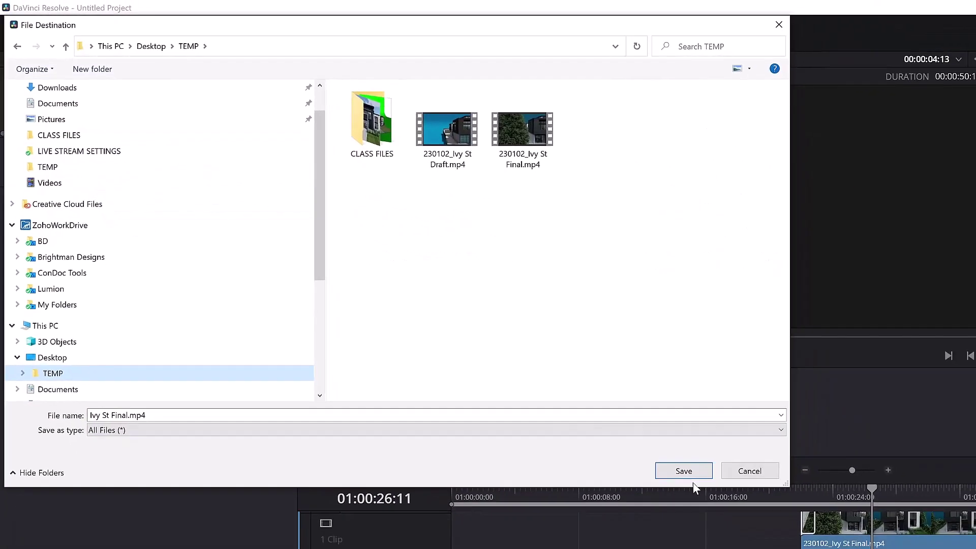
{"action": "left_click", "coordinate": [729, 503]}
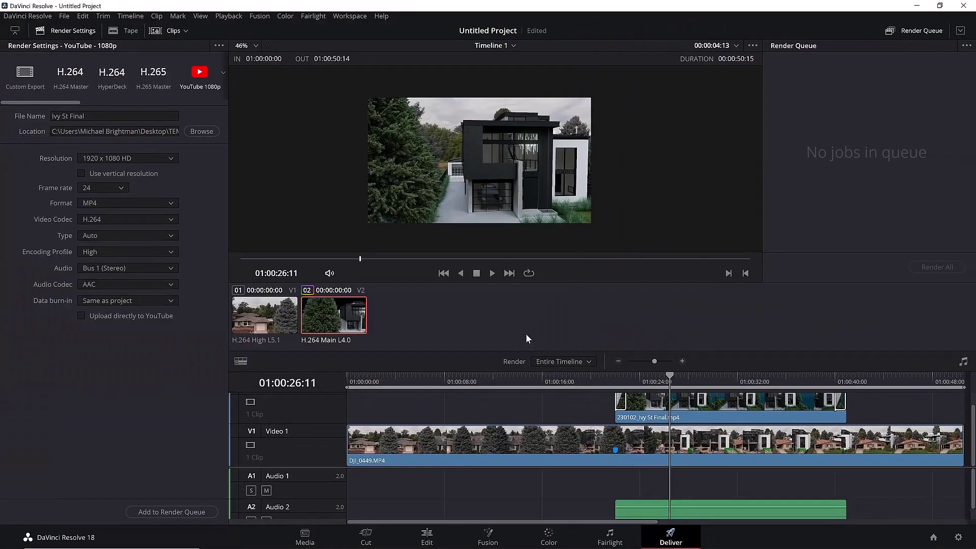
Add the Ivy St Final.mp4 export of Timeline 1 to the render queue as Job 1.
{"action": "left_click", "coordinate": [174, 511]}
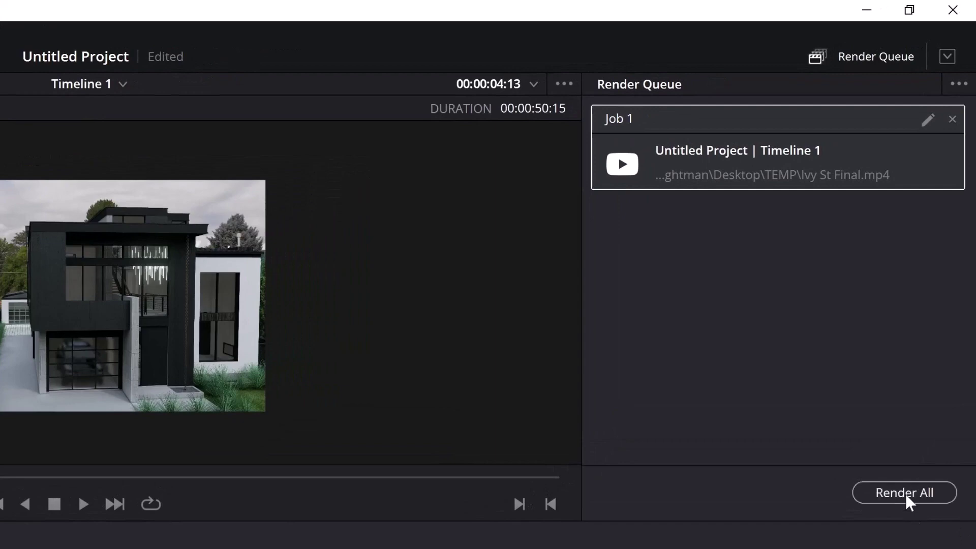